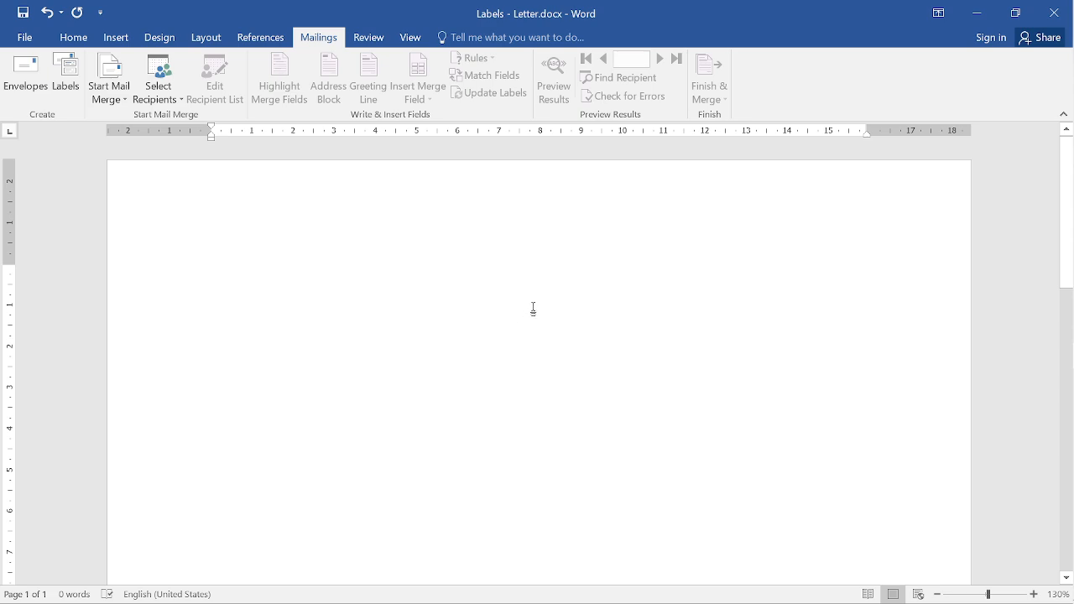
- Type FROM into Labels - Letter.docx after checking the mail merge document types, then close it
scroll(534, 310, "down", 6)
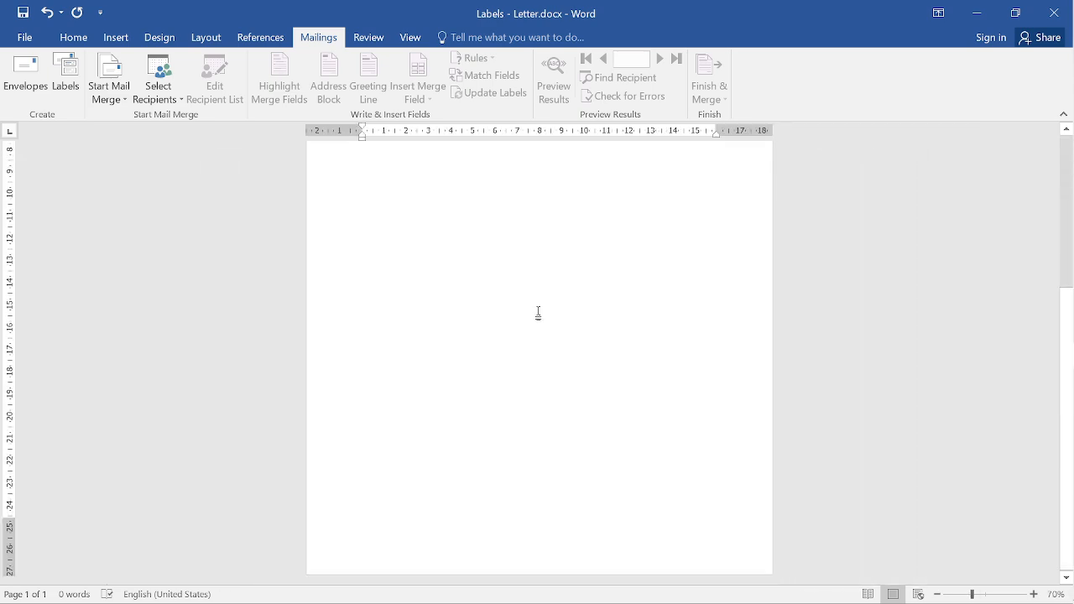
scroll(539, 312, "up", 4)
scroll(538, 312, "down", 4)
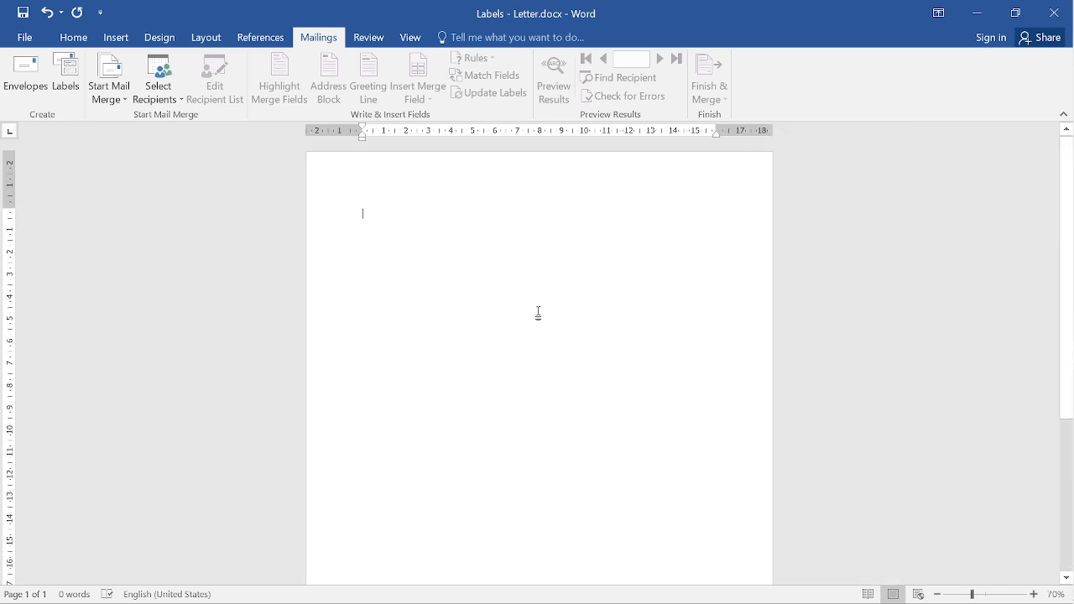
scroll(319, 251, "up", 3)
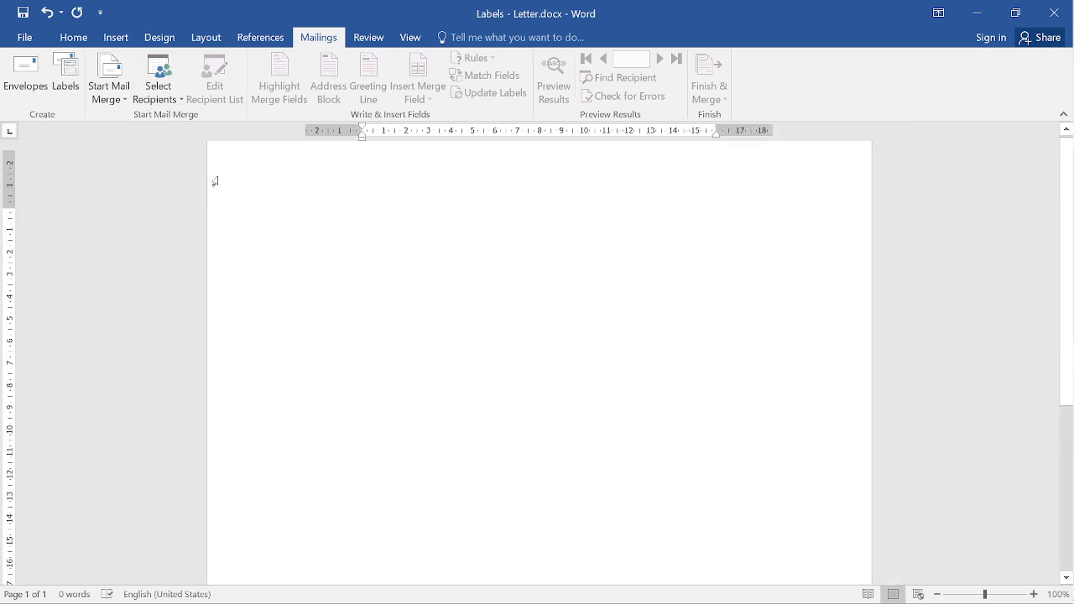
left_click(109, 97)
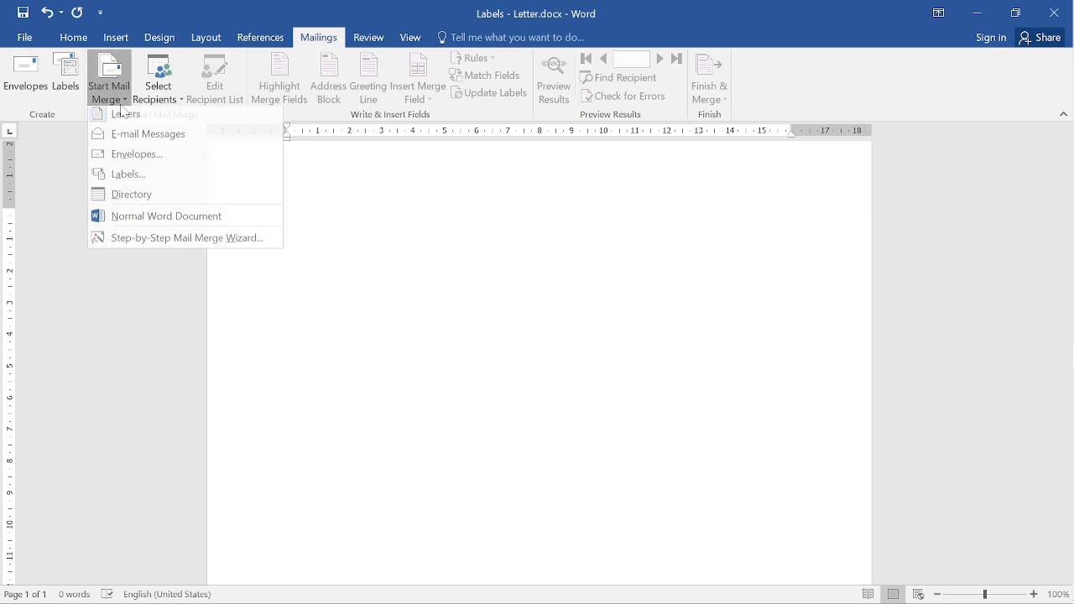
key("Escape")
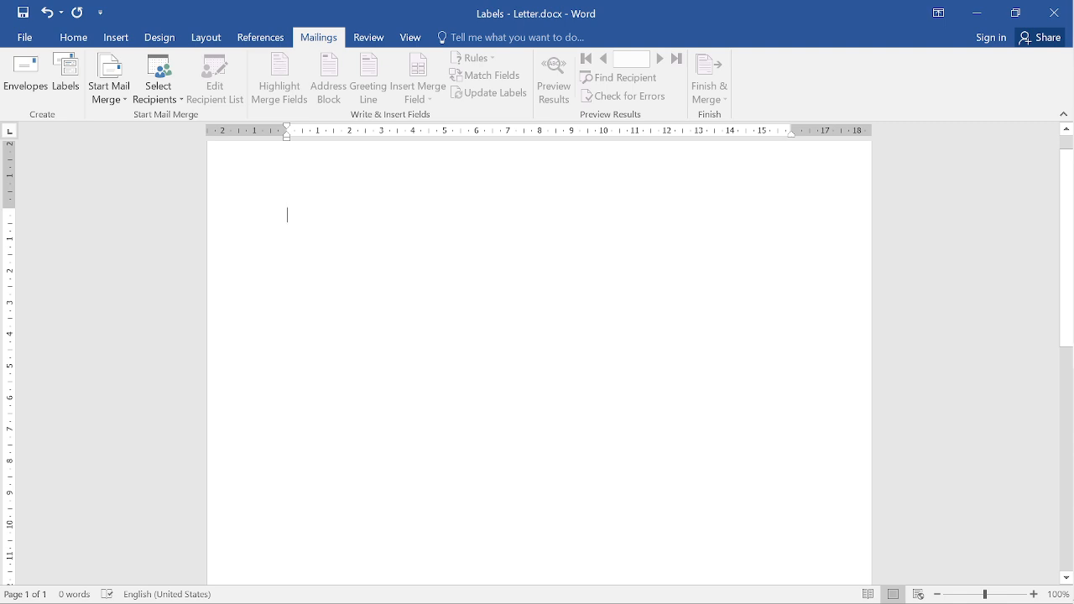
type("FROM")
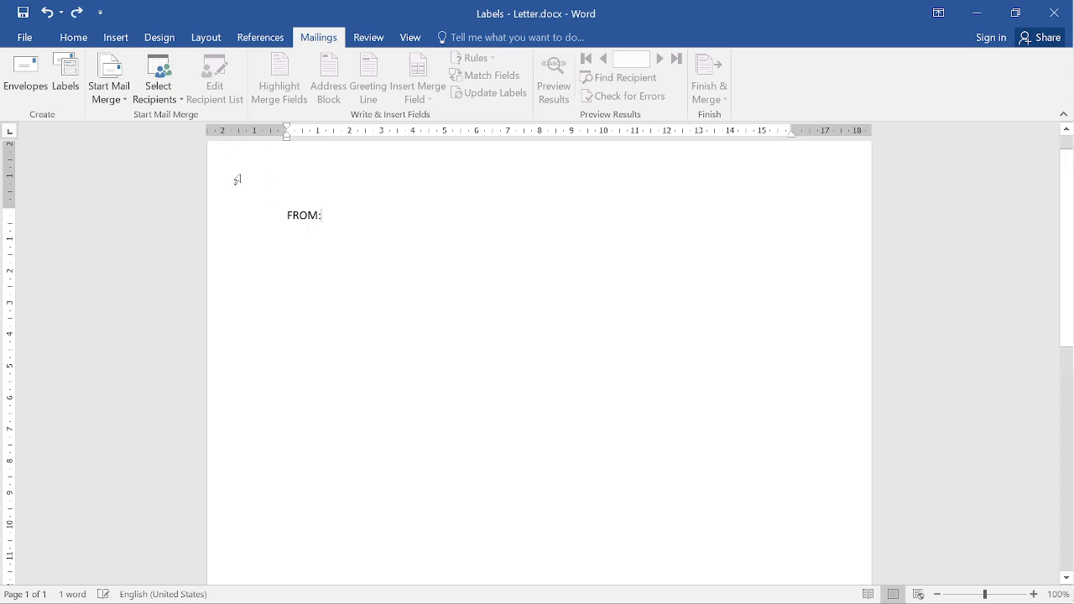
left_click(1055, 13)
- Discard the unsaved FROM text and switch back to the Labels - Letter document
left_click(550, 334)
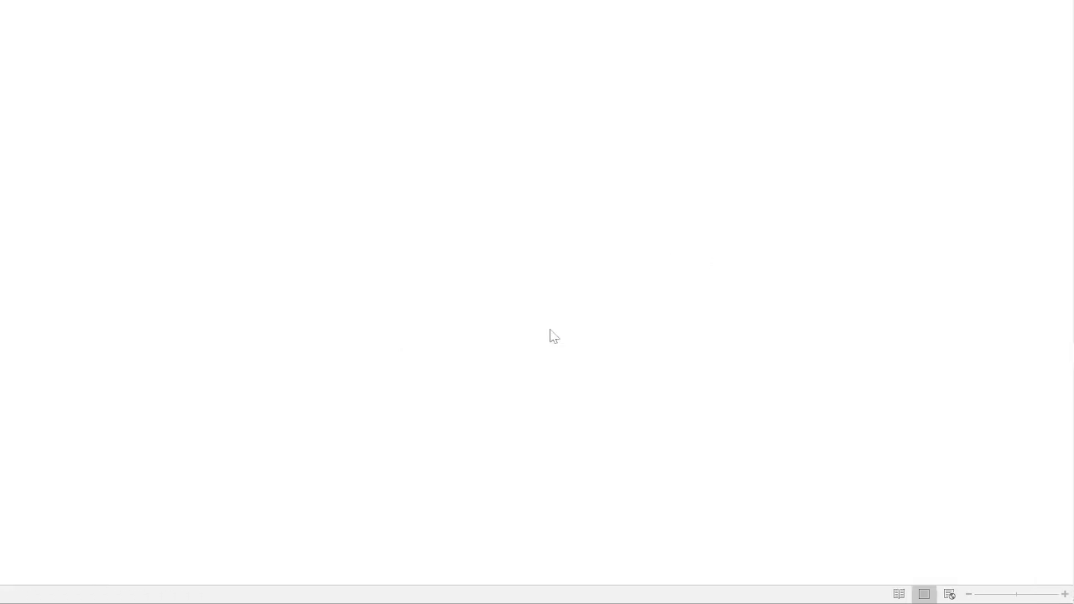
key("alt+Tab")
key("alt+shift+Tab")
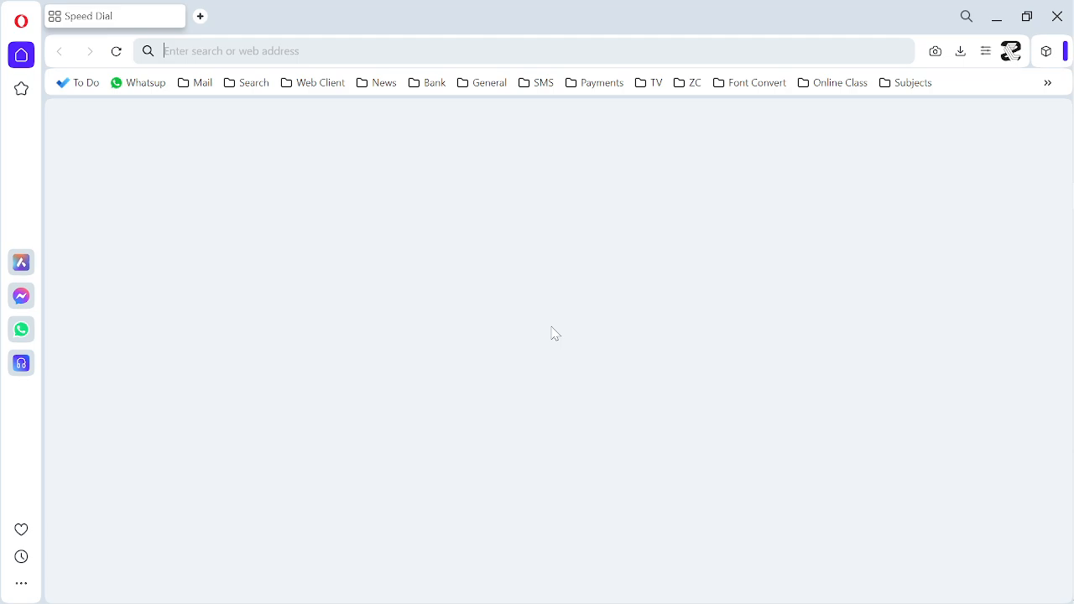
key("alt+Tab")
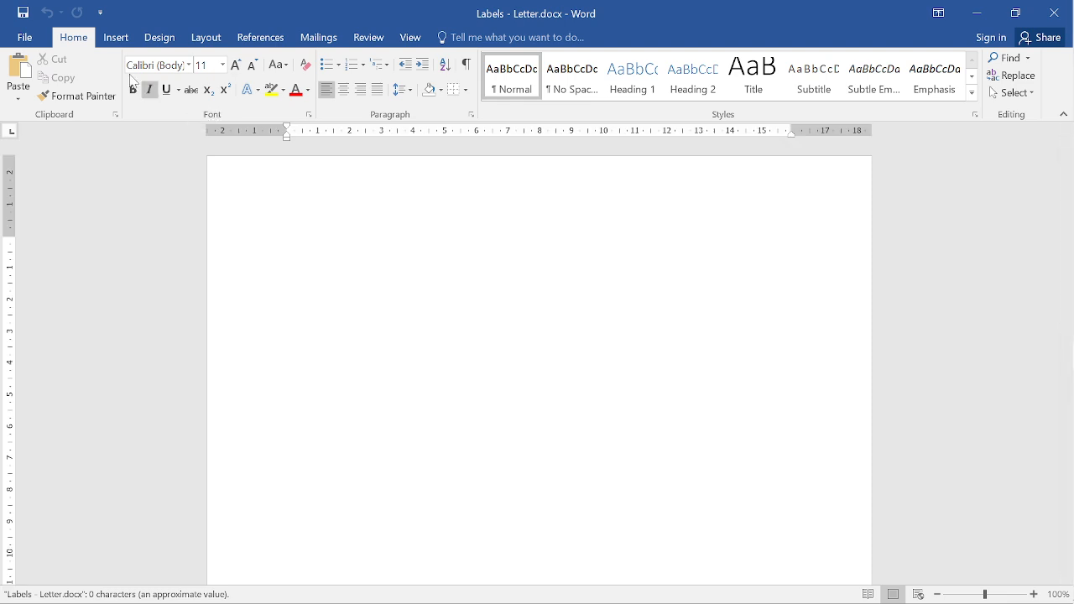
- Make the document a Letters mail merge, type From: on the first line, and open the Labels dialog
left_click(338, 39)
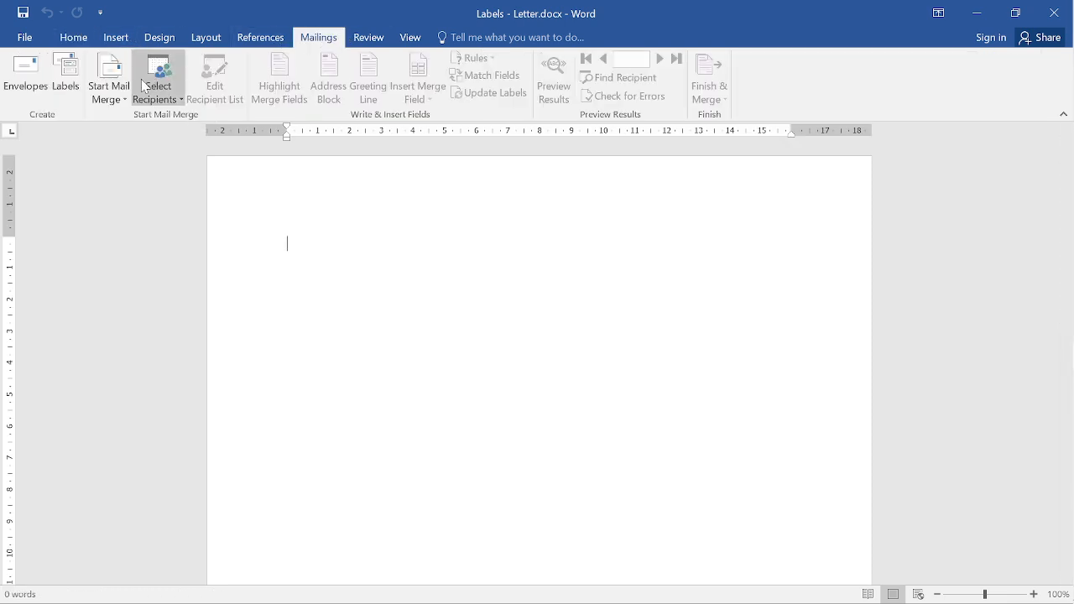
left_click(109, 91)
left_click(126, 118)
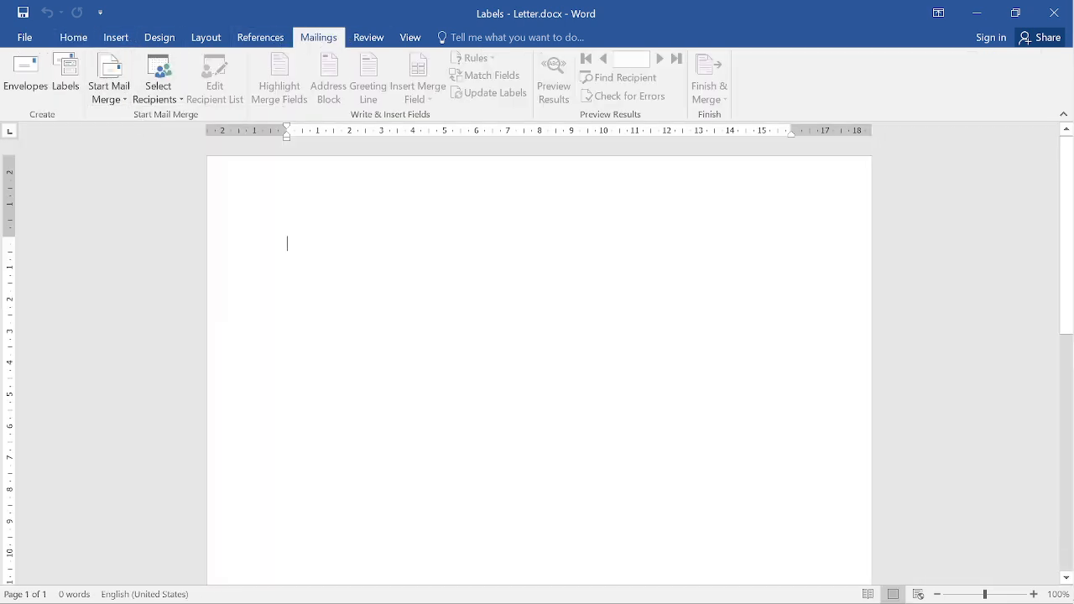
type("rom:")
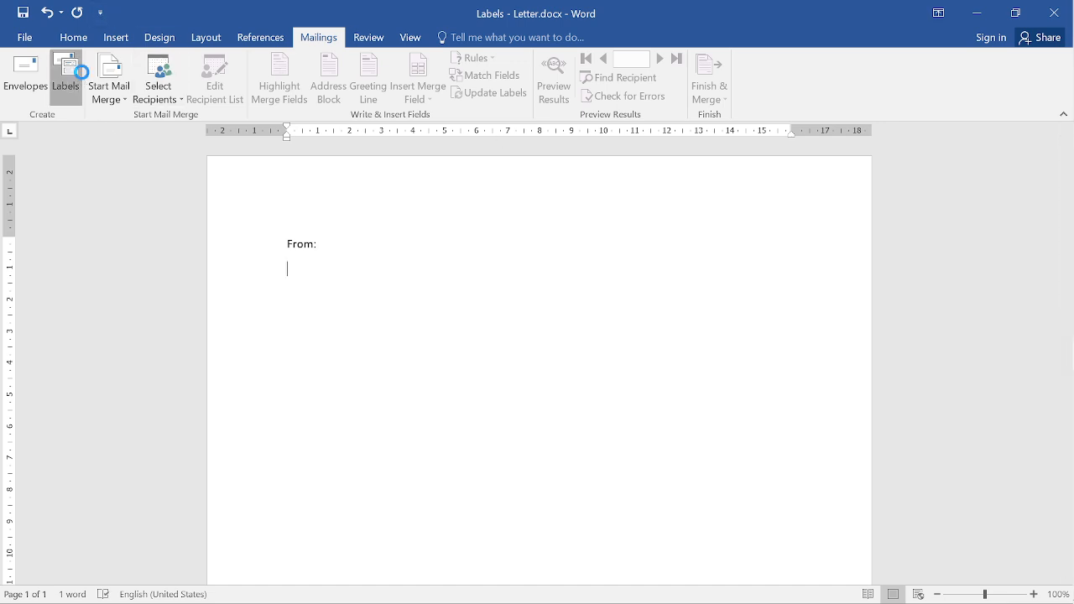
left_click(67, 72)
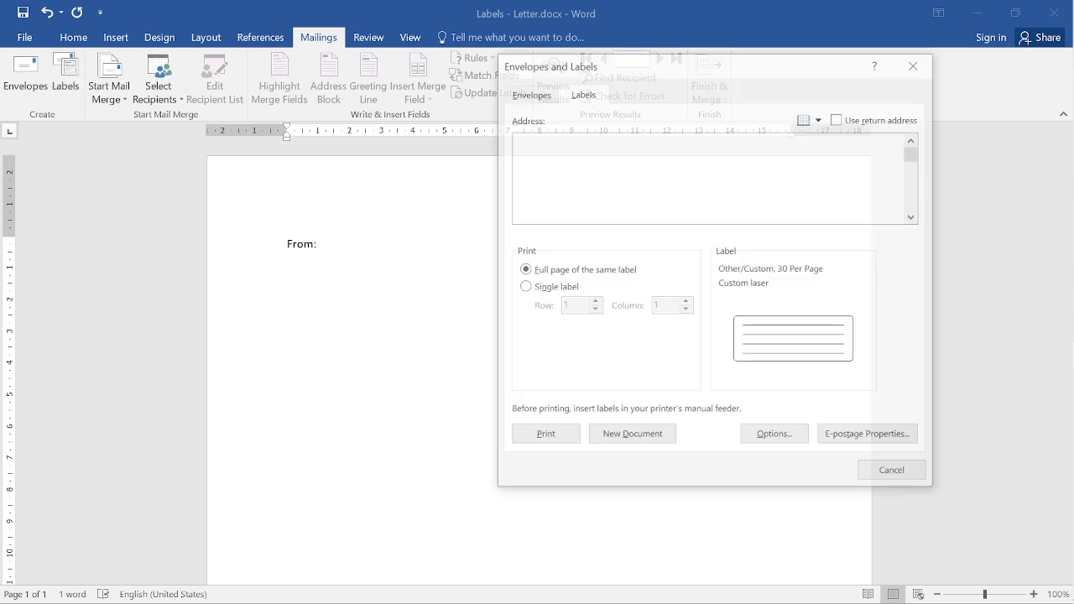
- Paste the stored return address under From: and indent its four lines with Tab
left_click(838, 118)
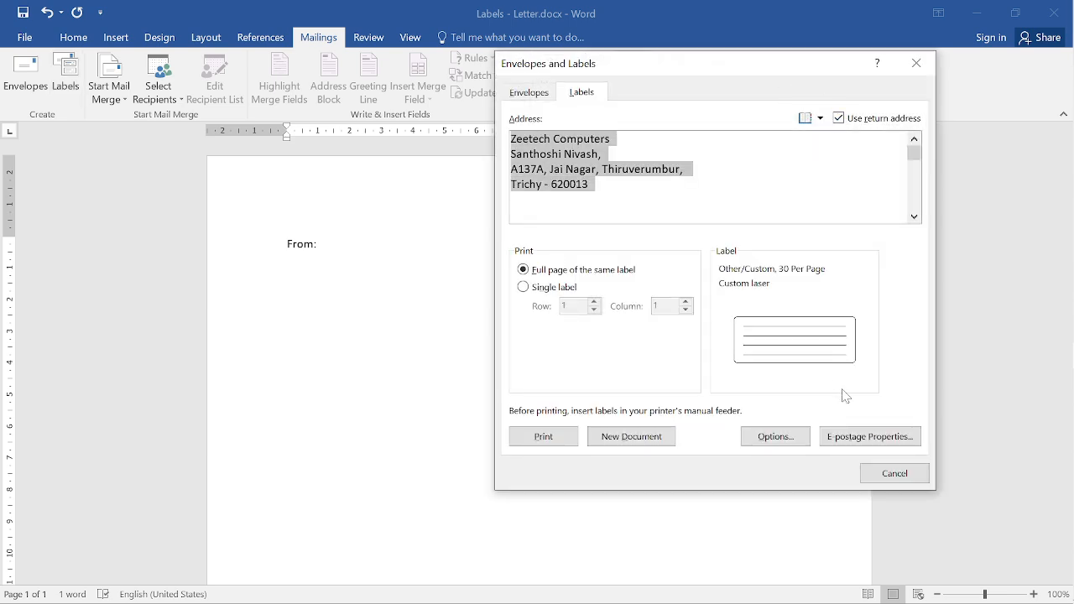
left_click(888, 475)
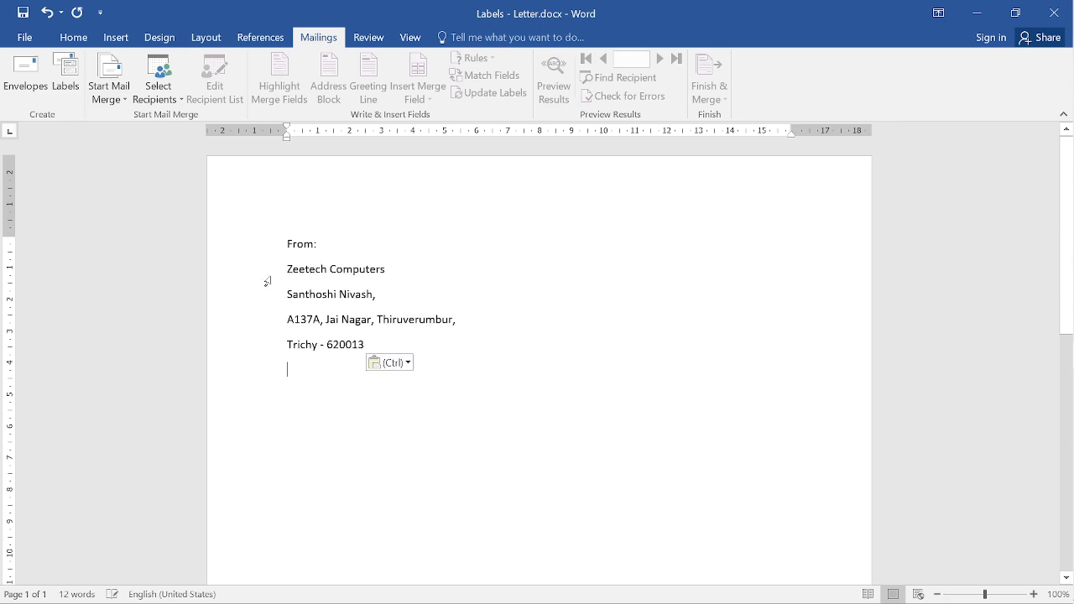
left_click_drag(287, 269, 403, 360)
key("Tab")
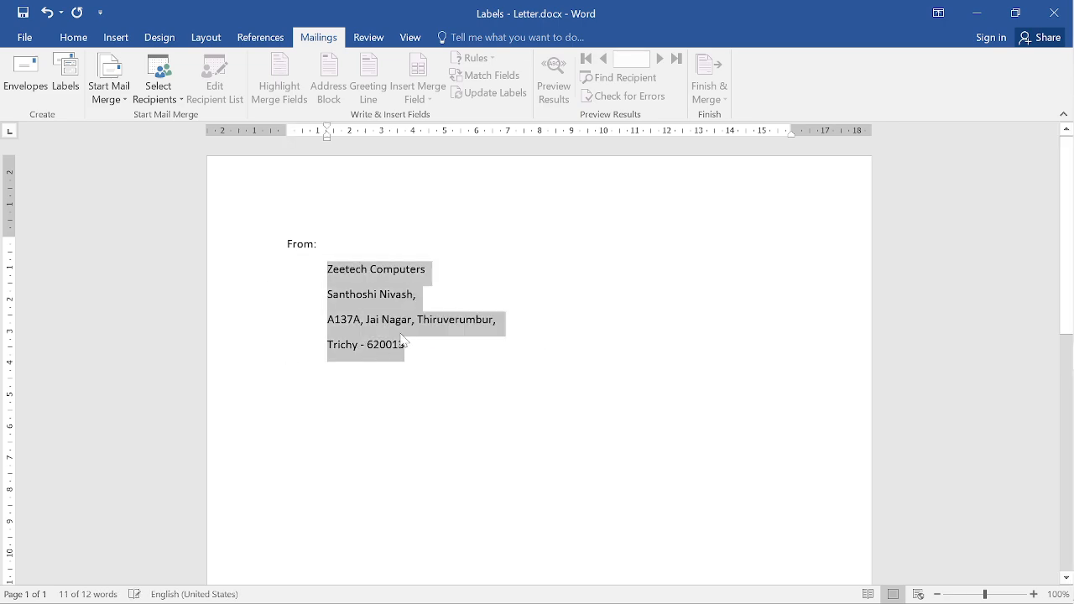
- Add a To: heading below the address, followed by a new line
left_click(273, 374)
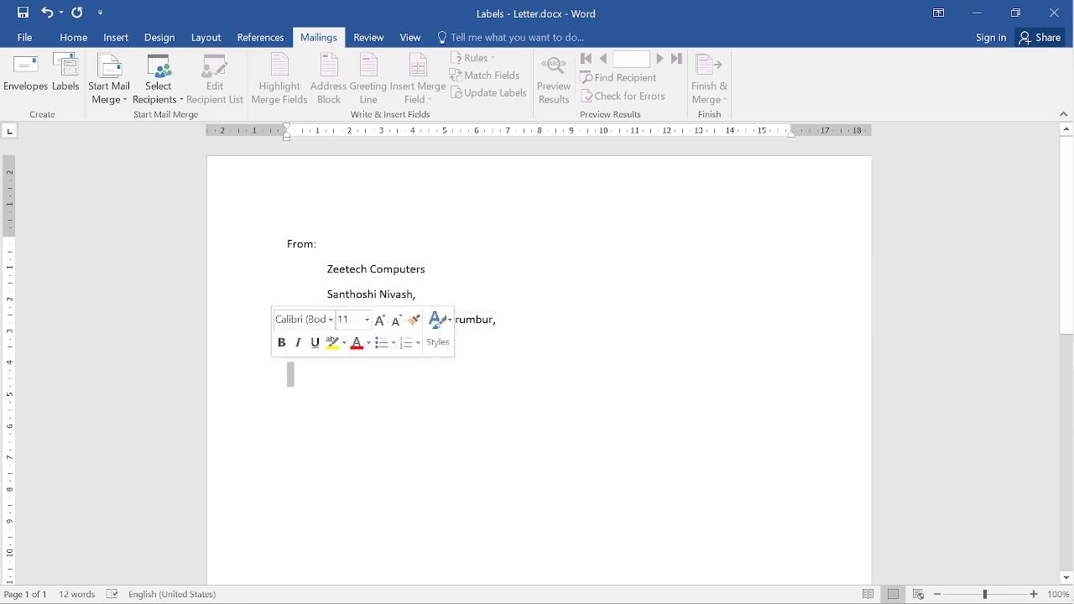
type("To")
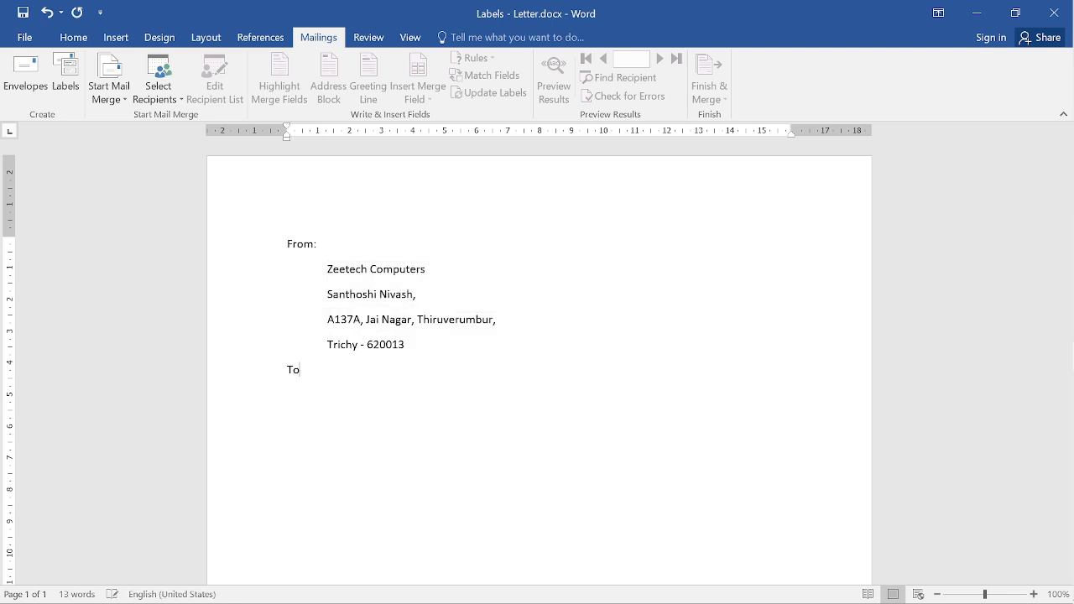
type(":")
key("Return")
- Apply Remove Space After Paragraph to the four return-address lines so they sit tightly together
mouse_move(327, 270)
left_mouse_down()
mouse_move(362, 331)
mouse_move(430, 387)
mouse_move(327, 269)
left_mouse_up()
left_click(410, 346)
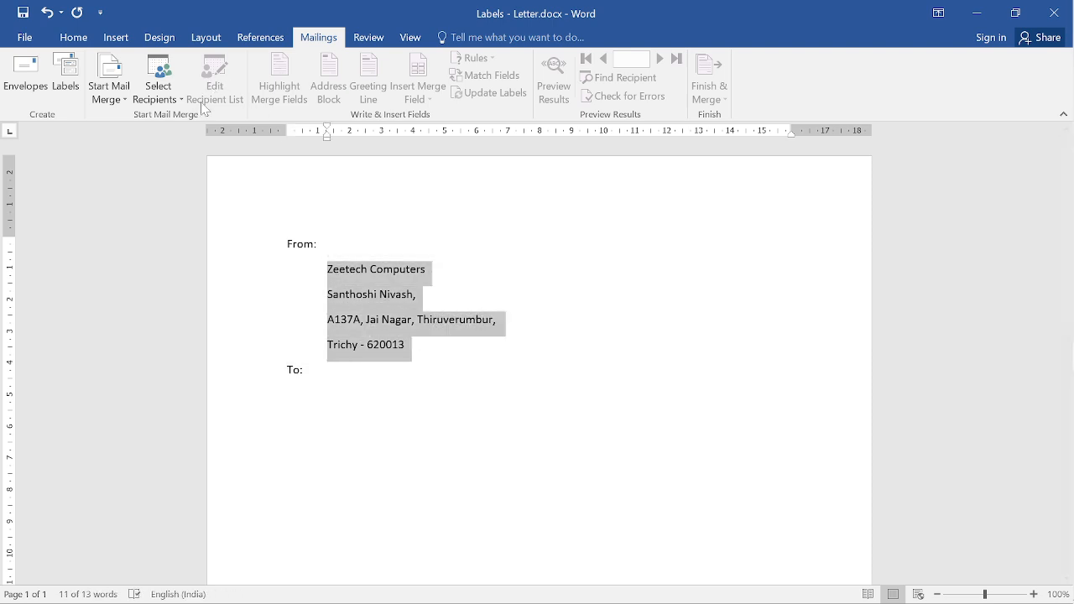
left_click(73, 36)
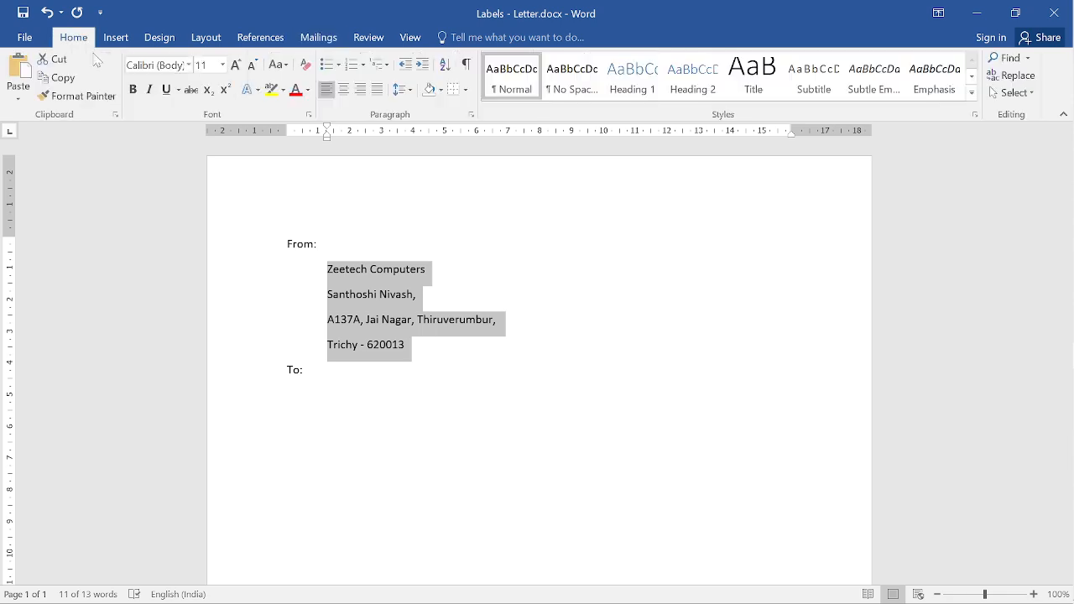
left_click(401, 89)
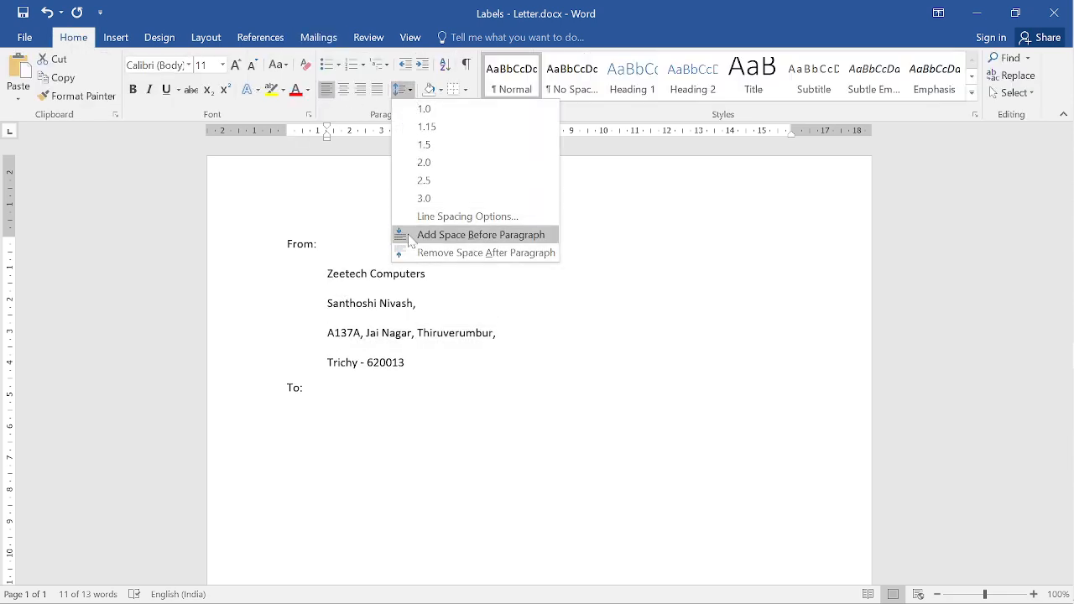
left_click(421, 253)
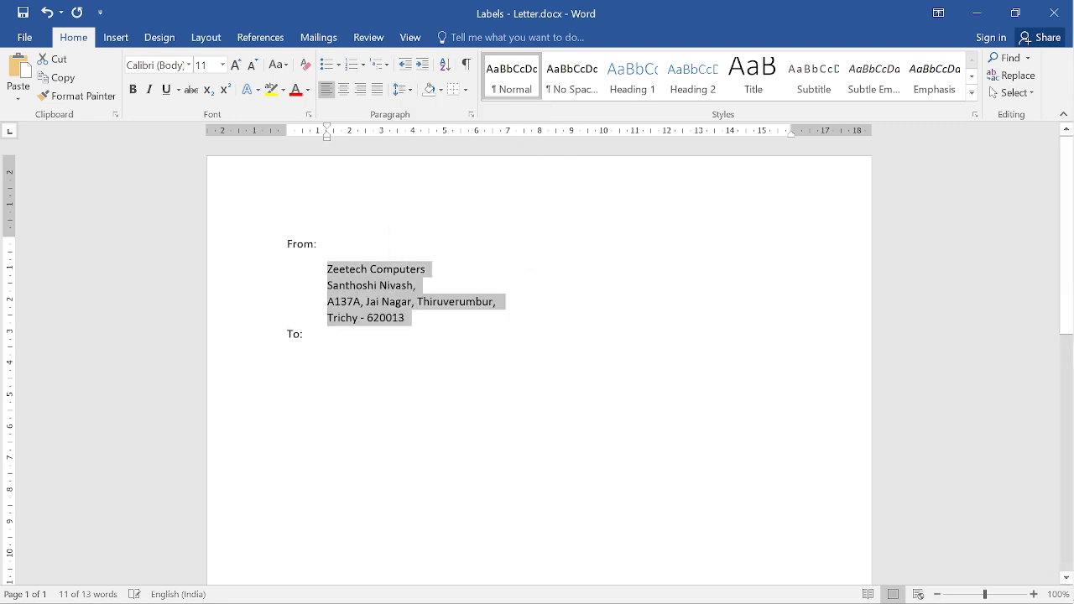
left_click(363, 368)
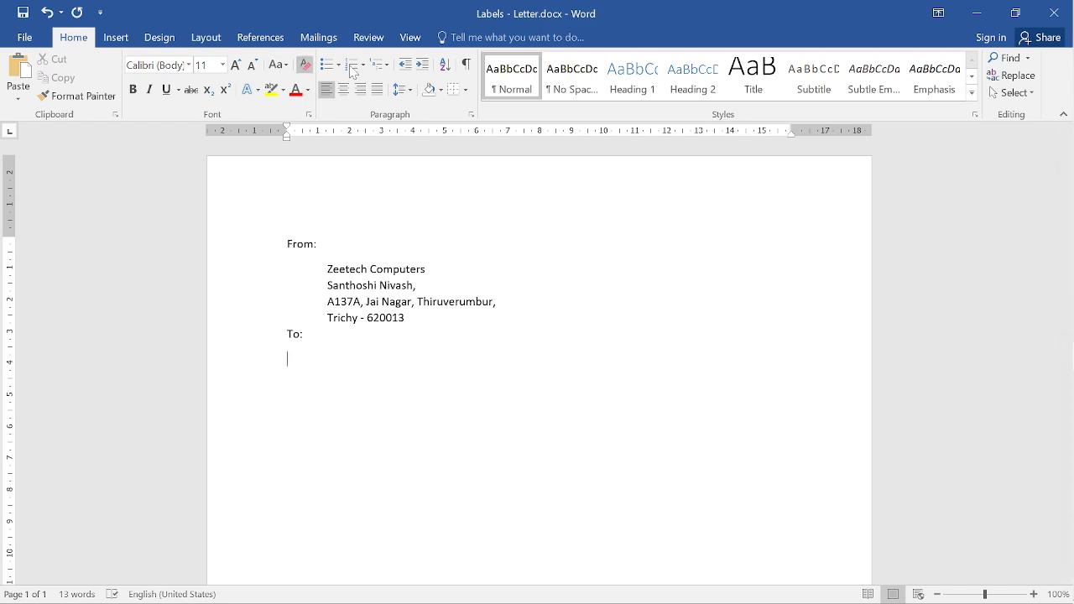
left_click(339, 41)
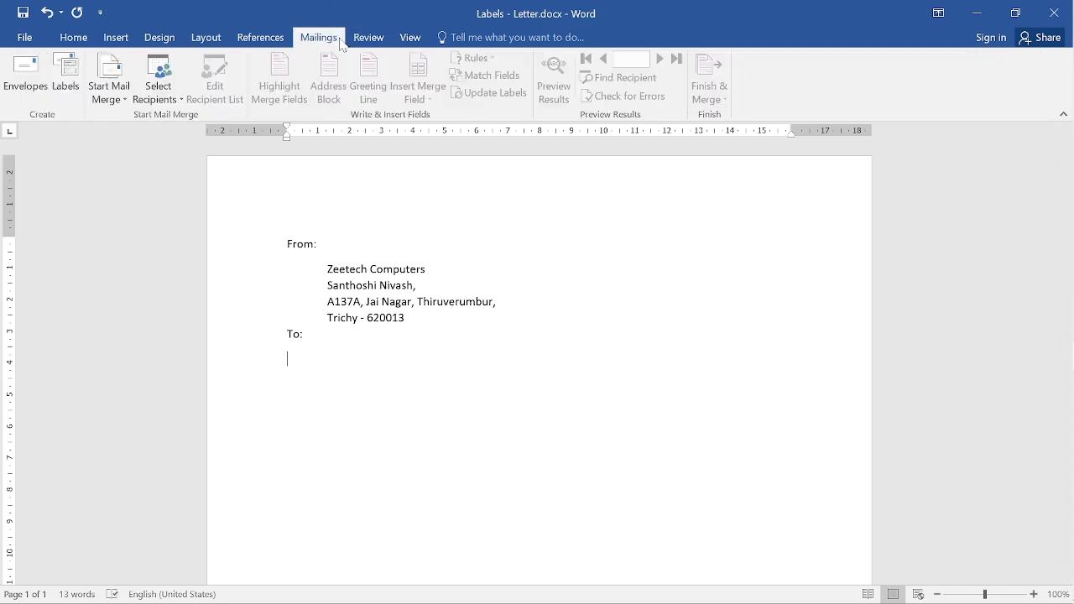
- Start a new recipient list, then discard the empty address list without saving
left_click(159, 94)
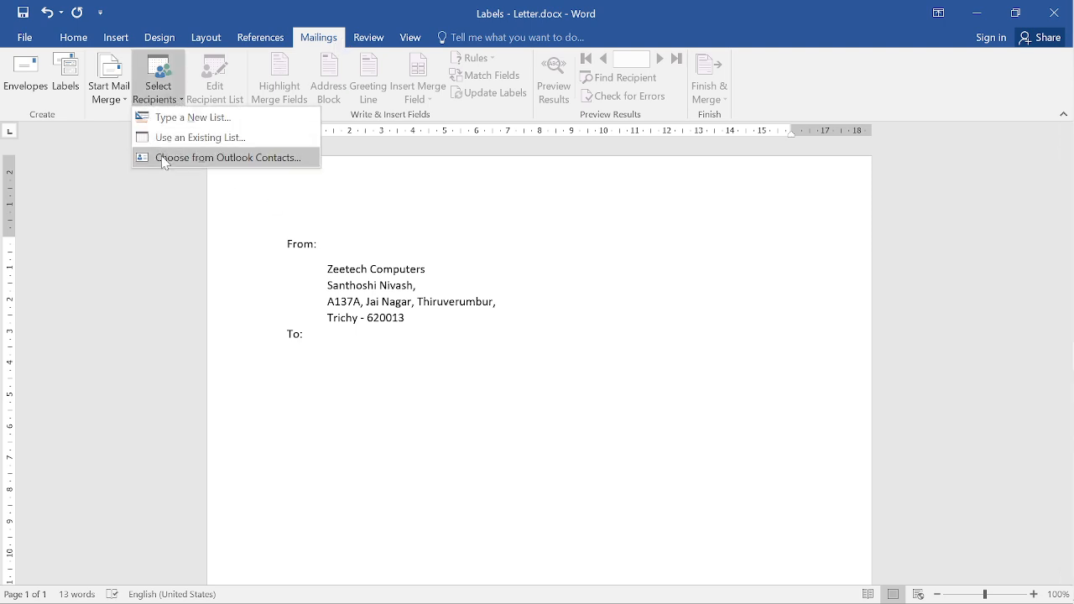
left_click(111, 93)
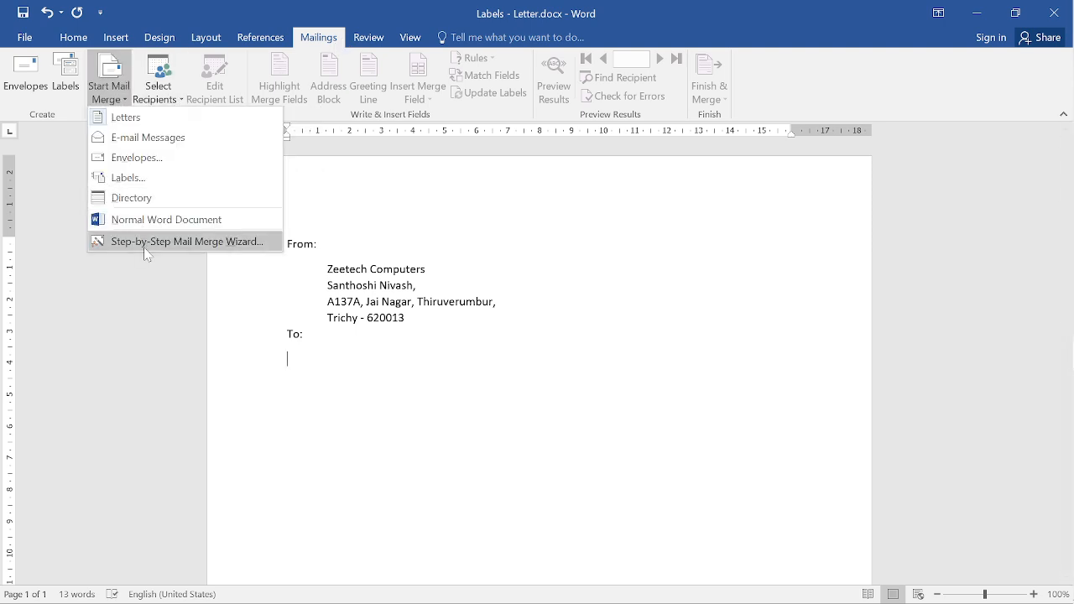
left_click(170, 103)
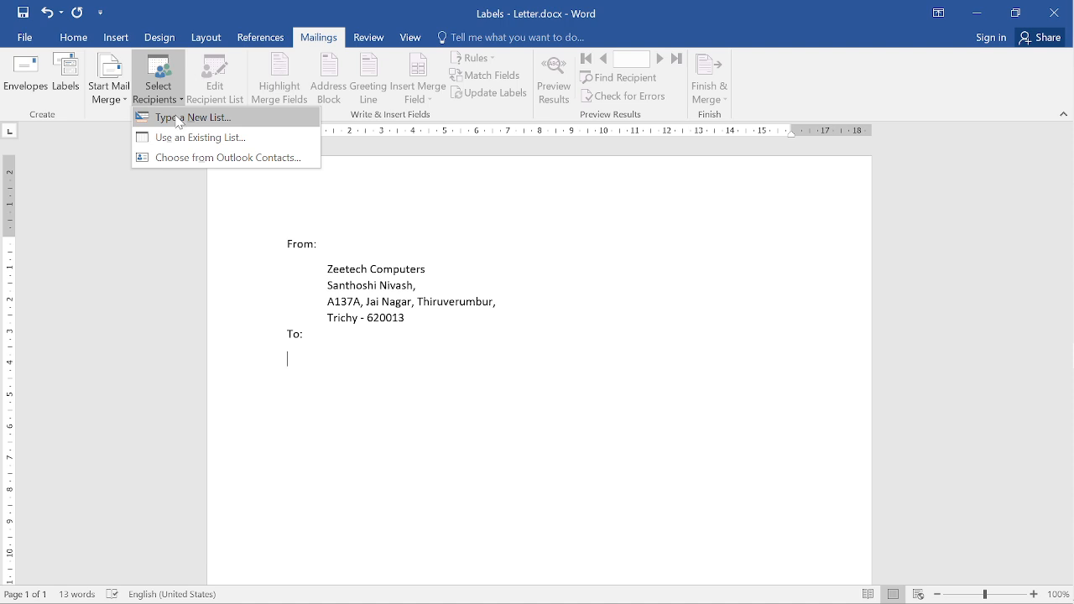
left_click(177, 120)
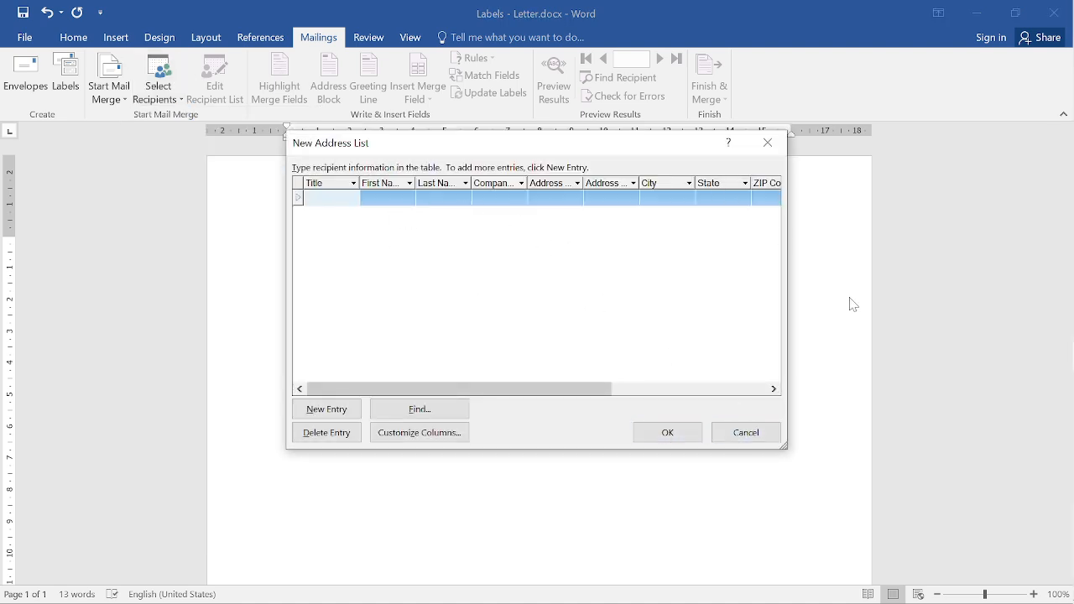
left_click(673, 434)
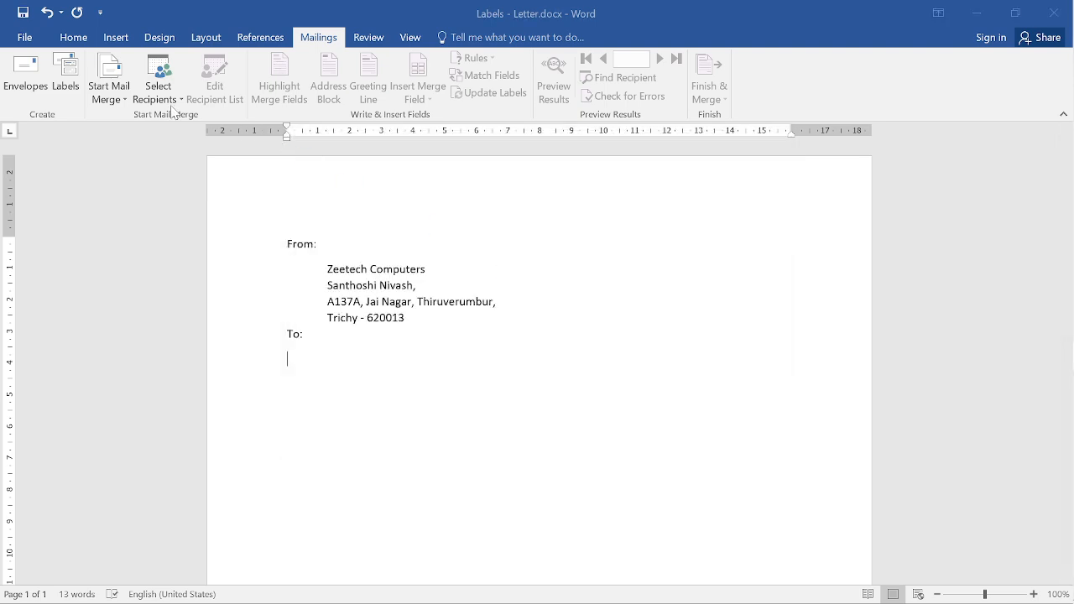
left_click(479, 378)
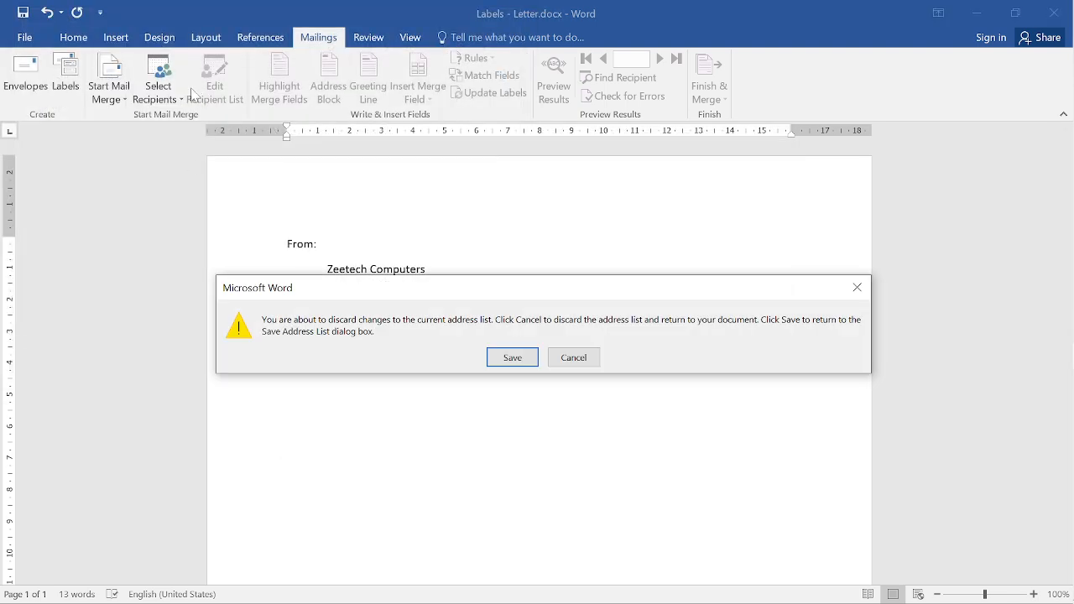
left_click(576, 358)
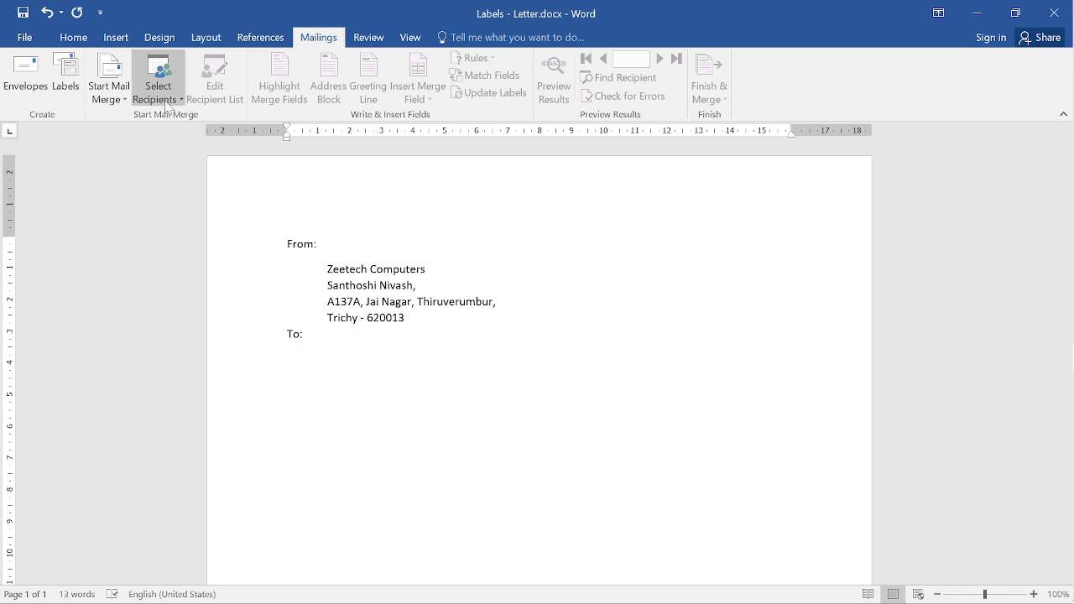
- Use the existing list 03 - Word Class\Mailing\Labels\Receipents - 2.xlsx, accepting its '11- E$' table
left_click(169, 99)
left_click(174, 137)
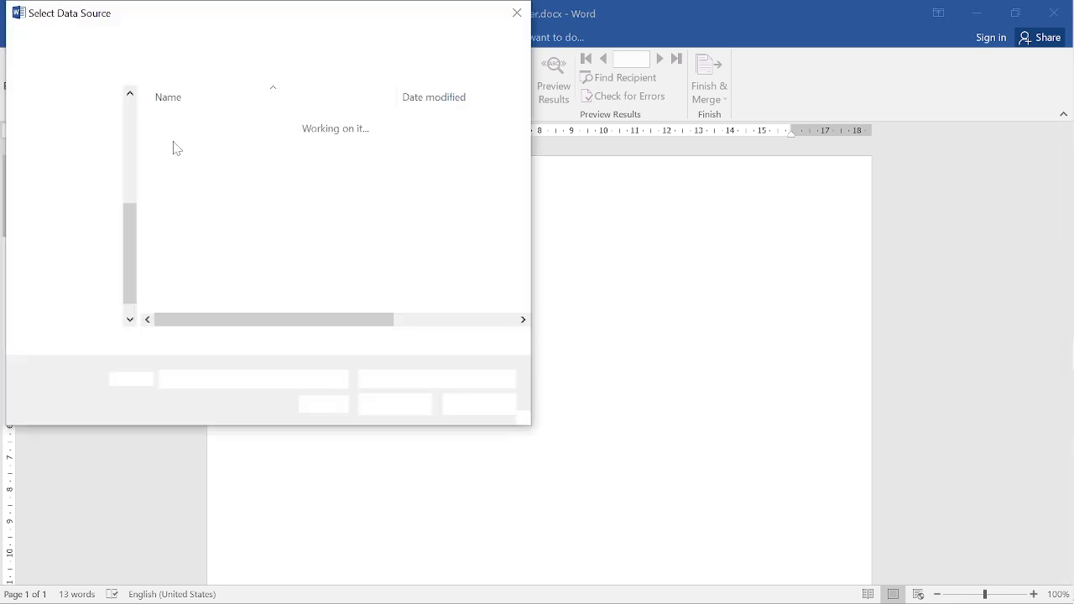
left_click(117, 283)
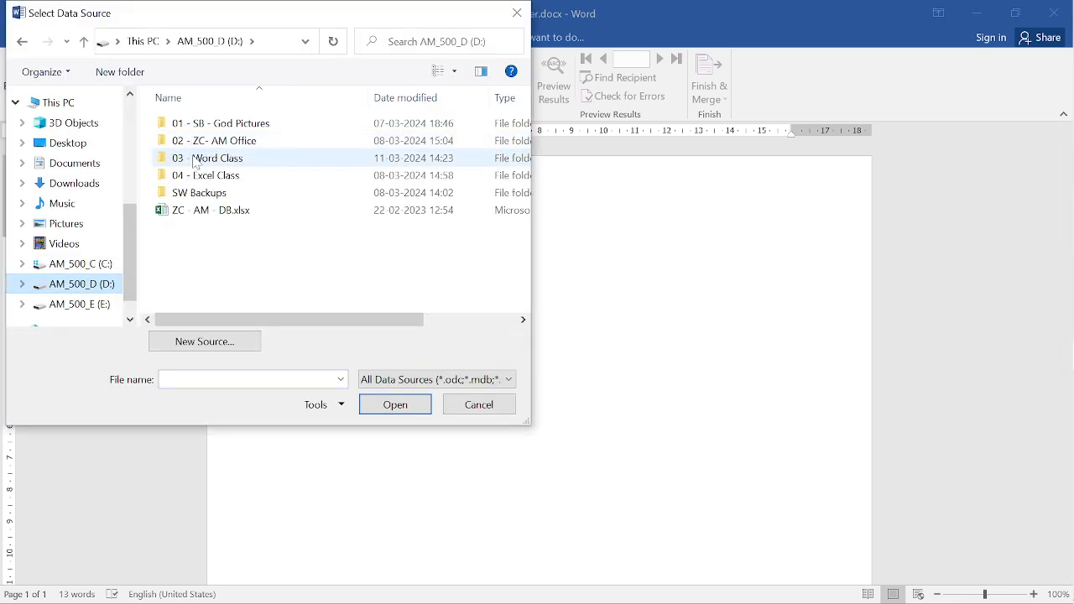
left_click(193, 161)
double_click(193, 161)
double_click(204, 125)
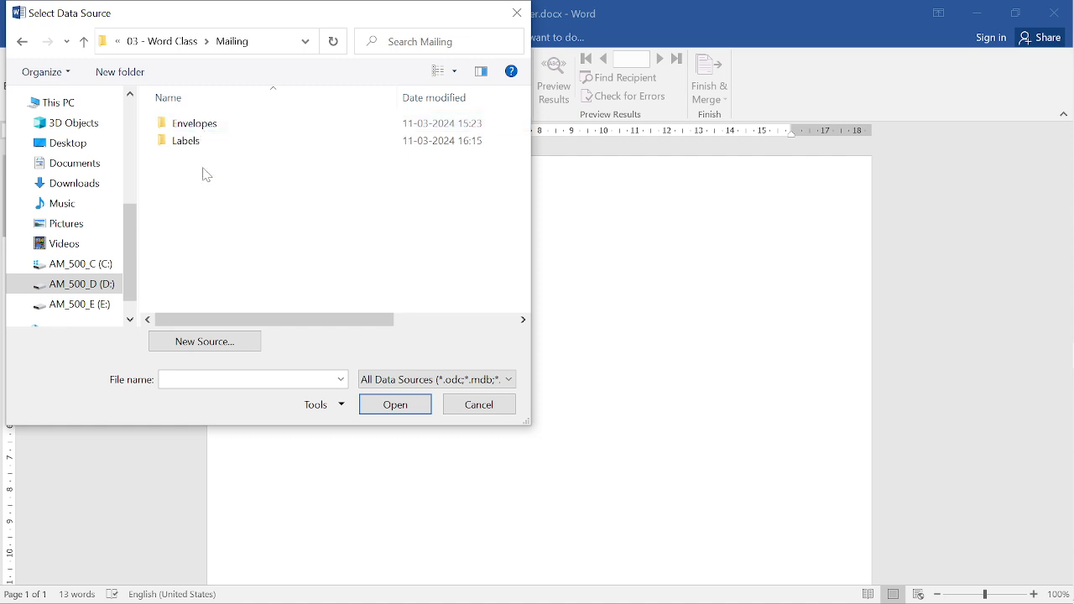
double_click(199, 143)
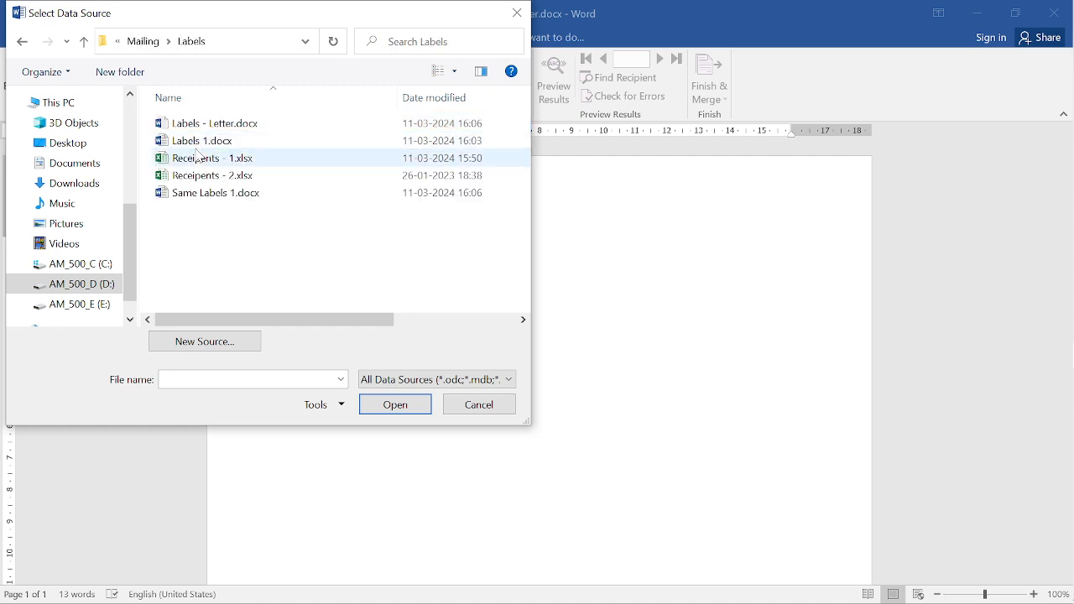
left_click(225, 177)
left_click(397, 404)
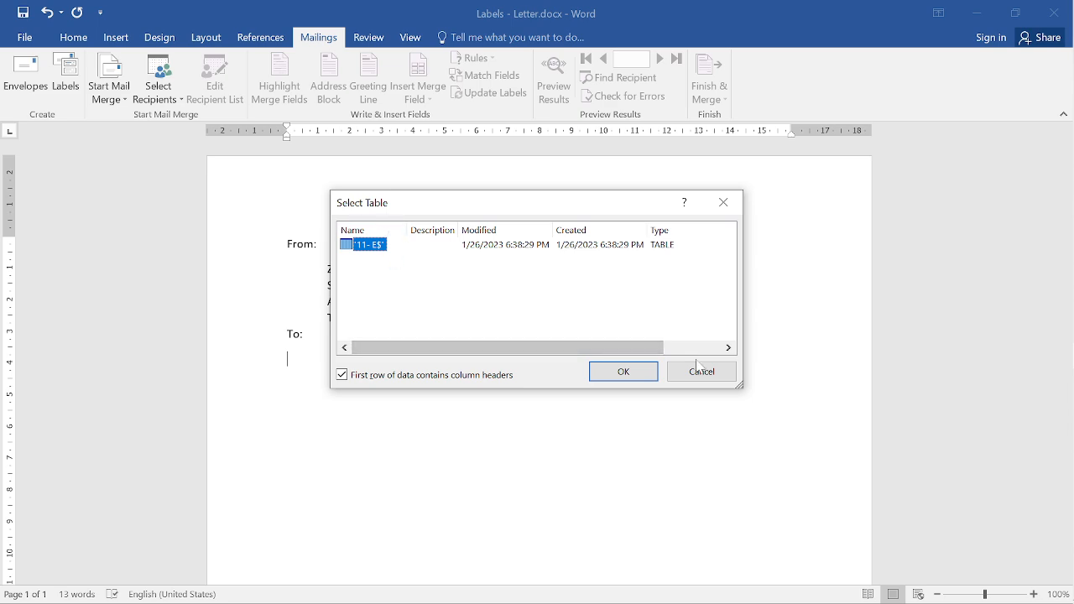
left_click(621, 371)
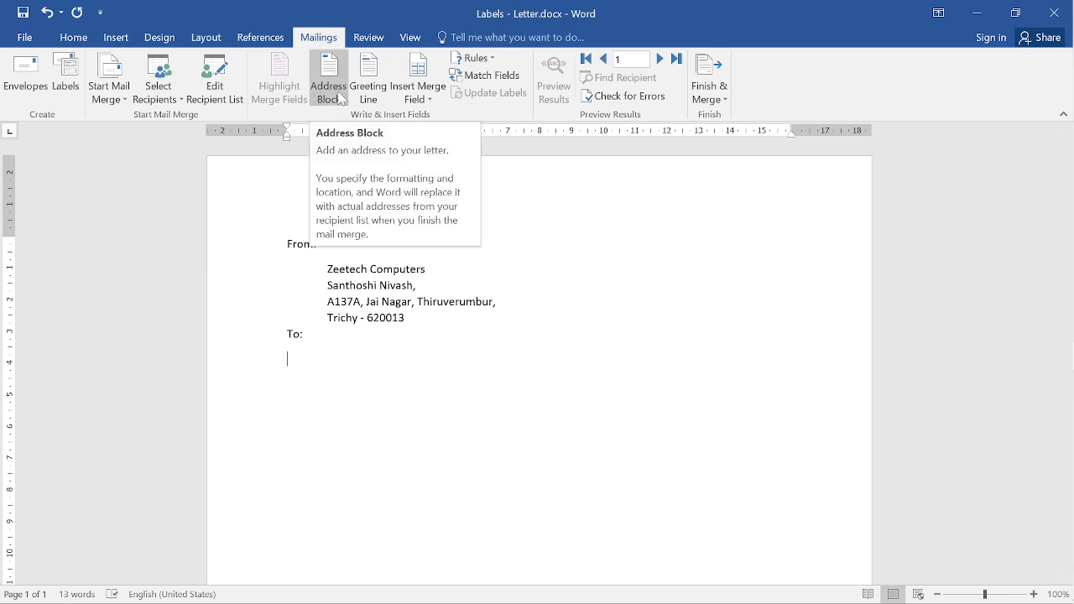
- Insert the «F_Name», «Address_1» and «Address_2» merge fields on separate lines under To:
left_click(432, 100)
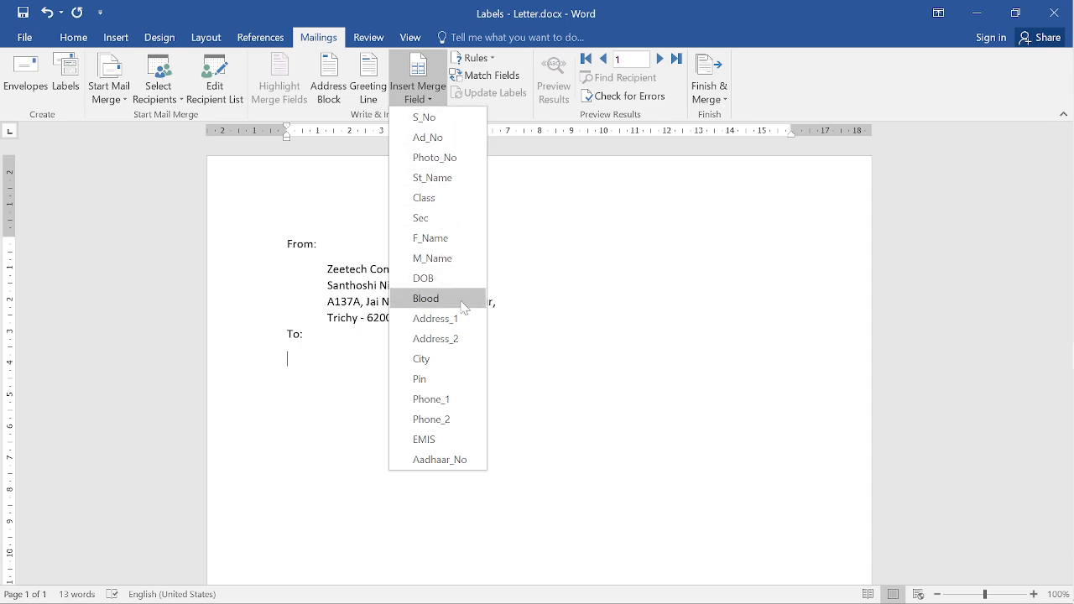
left_click(430, 238)
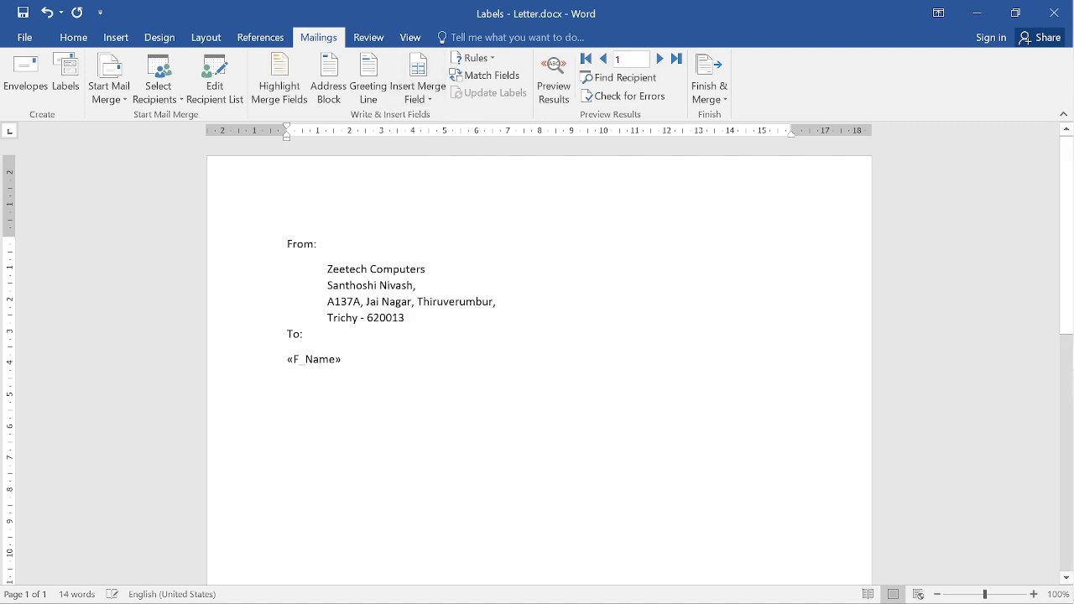
key("Return")
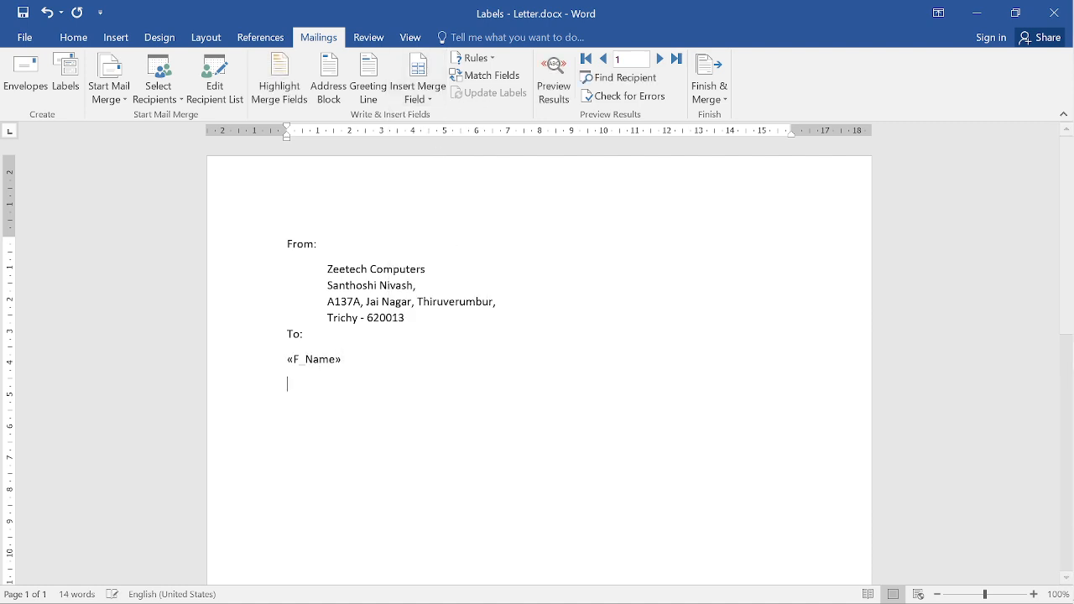
left_click(418, 92)
left_click(445, 318)
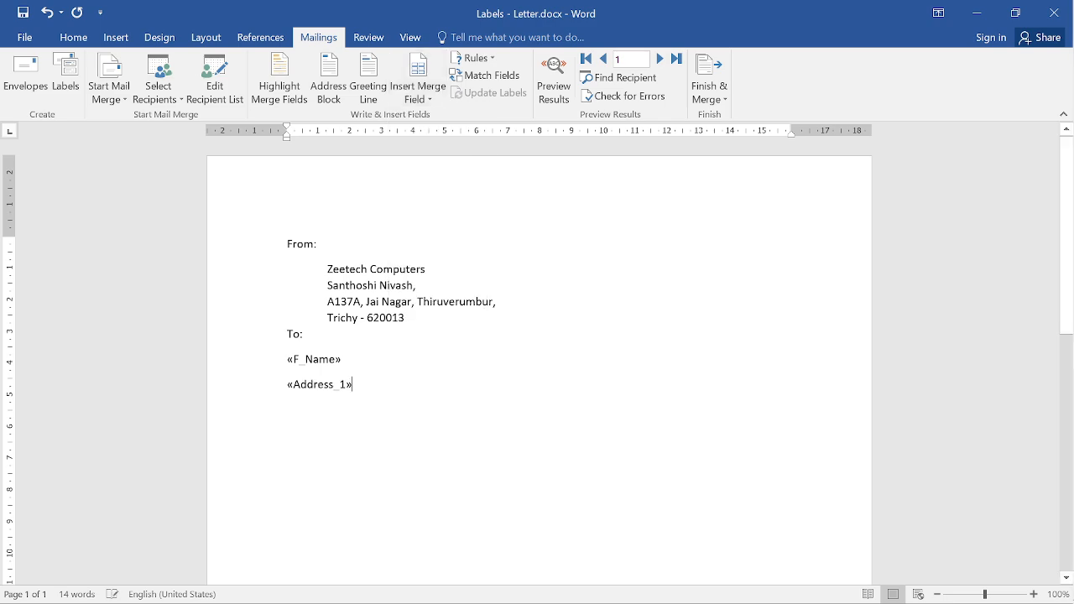
left_click(418, 94)
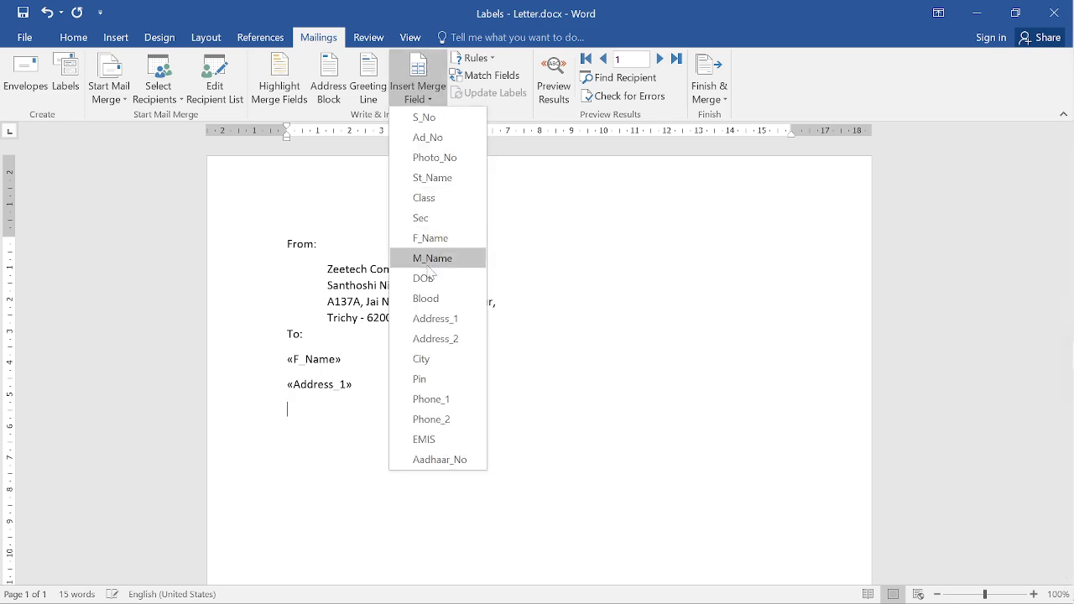
left_click(436, 338)
key("Return")
- Add «City» - «Pin» on one line and «Phone_1» on the next
left_click(420, 92)
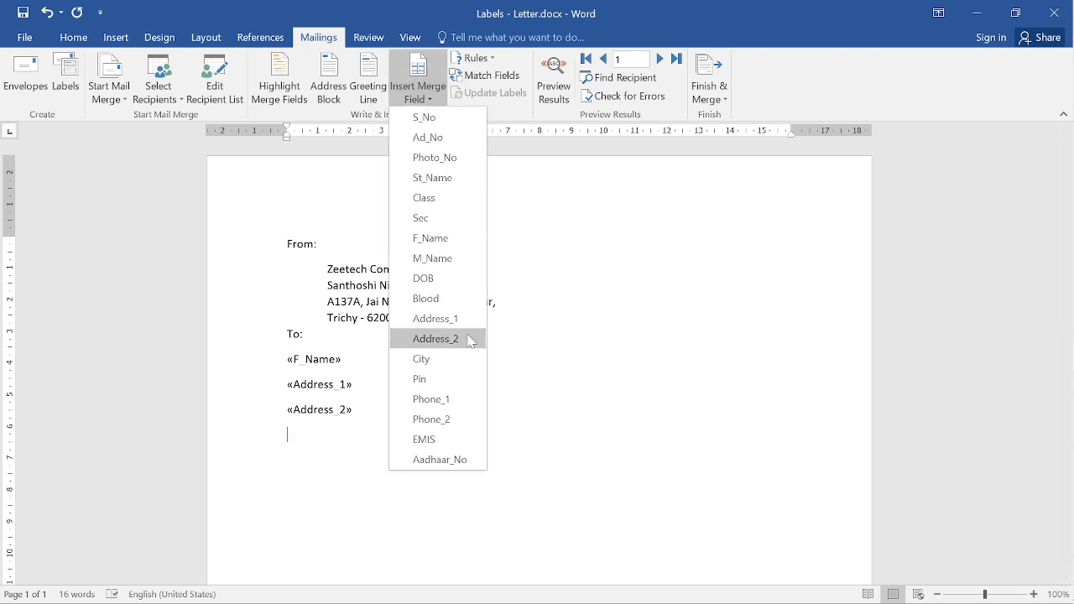
left_click(438, 360)
type("-")
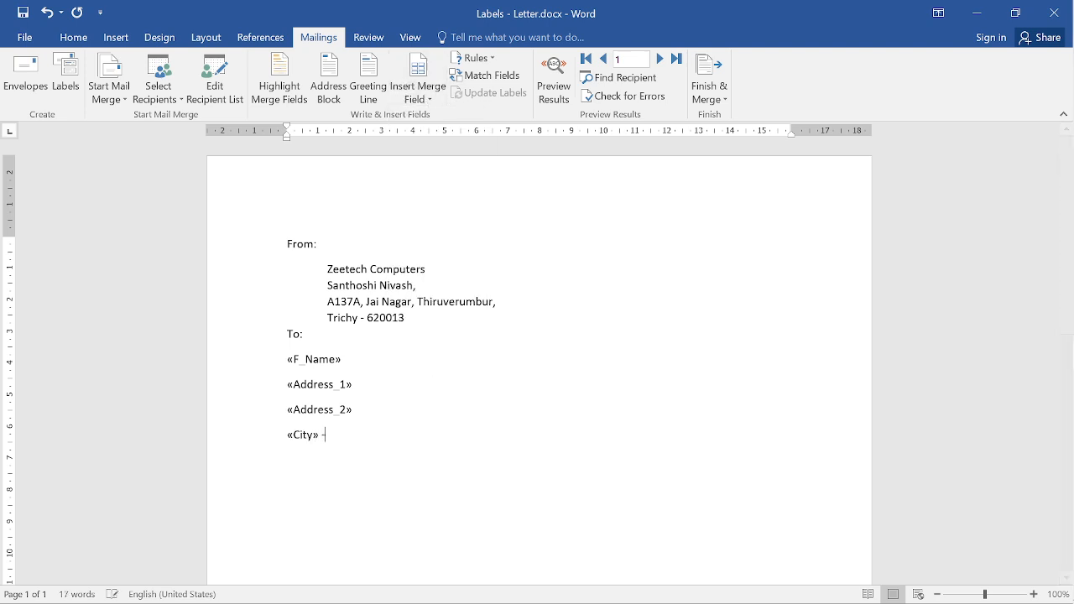
left_click(420, 94)
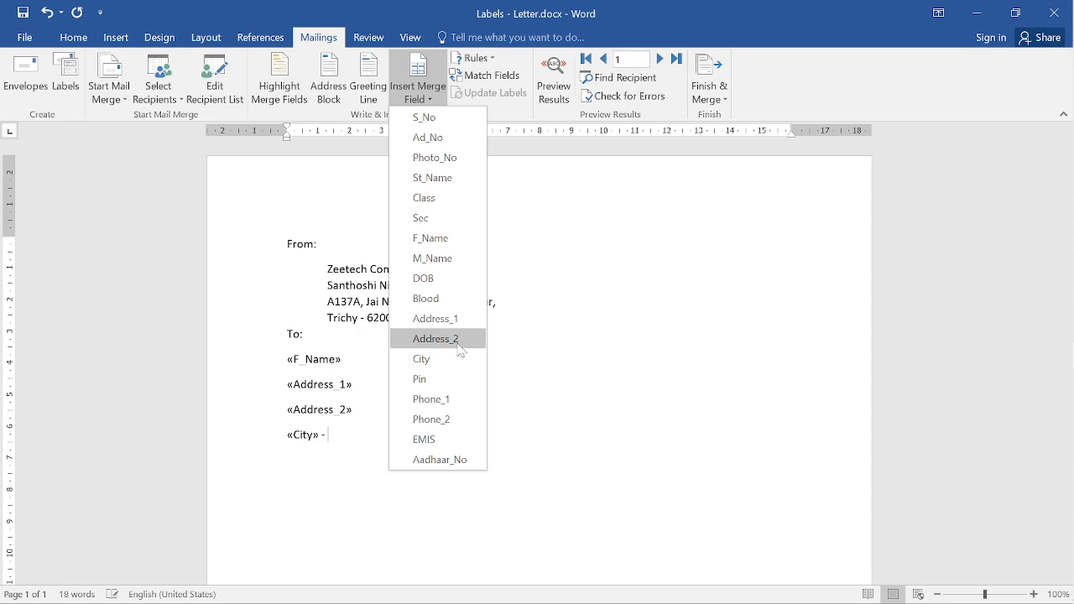
left_click(444, 382)
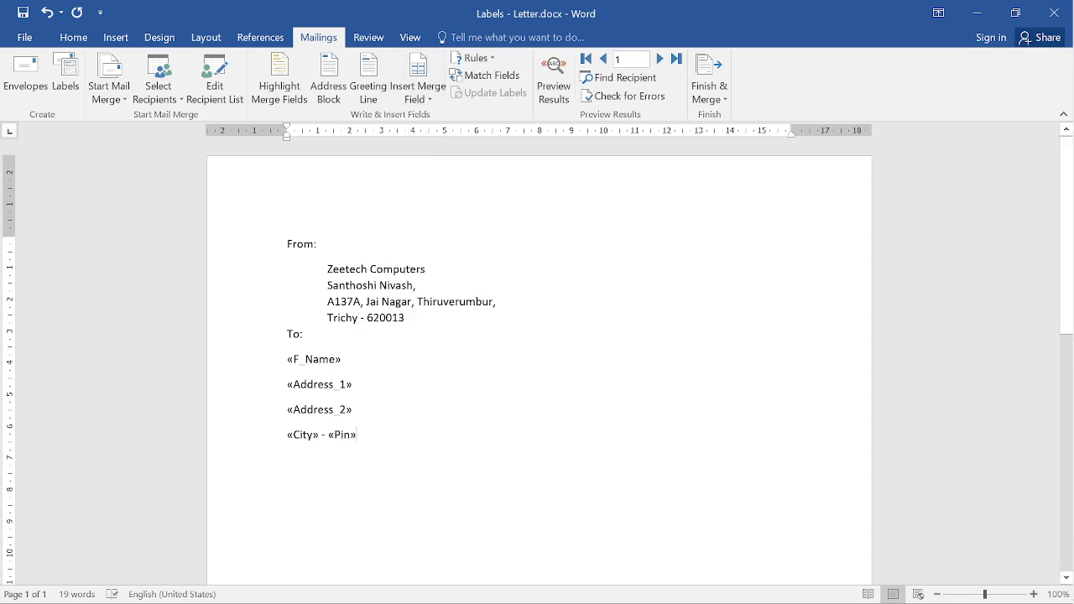
key("Return")
left_click(418, 94)
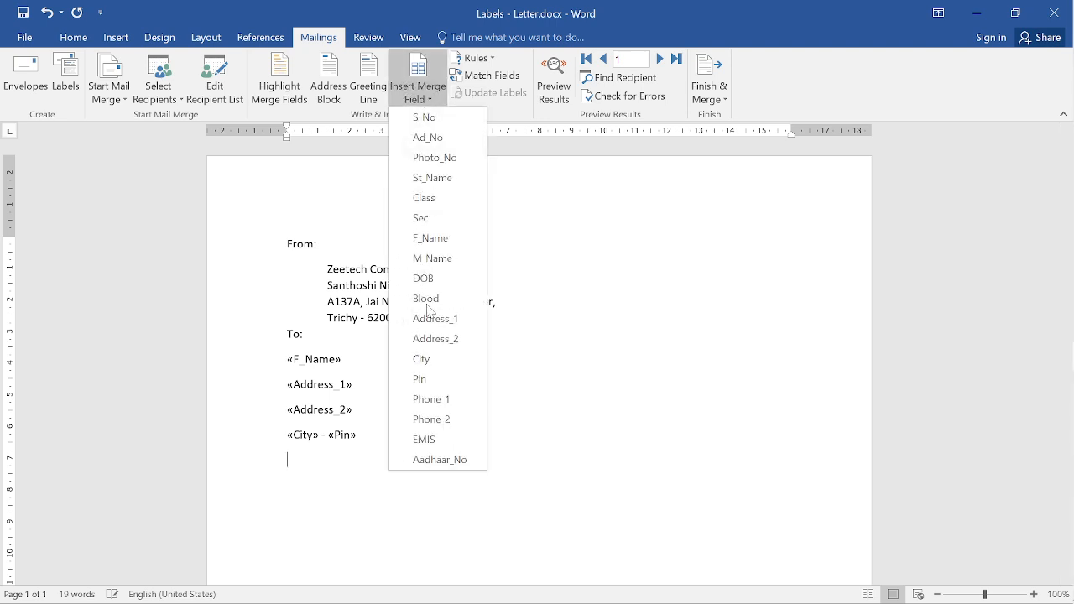
left_click(431, 399)
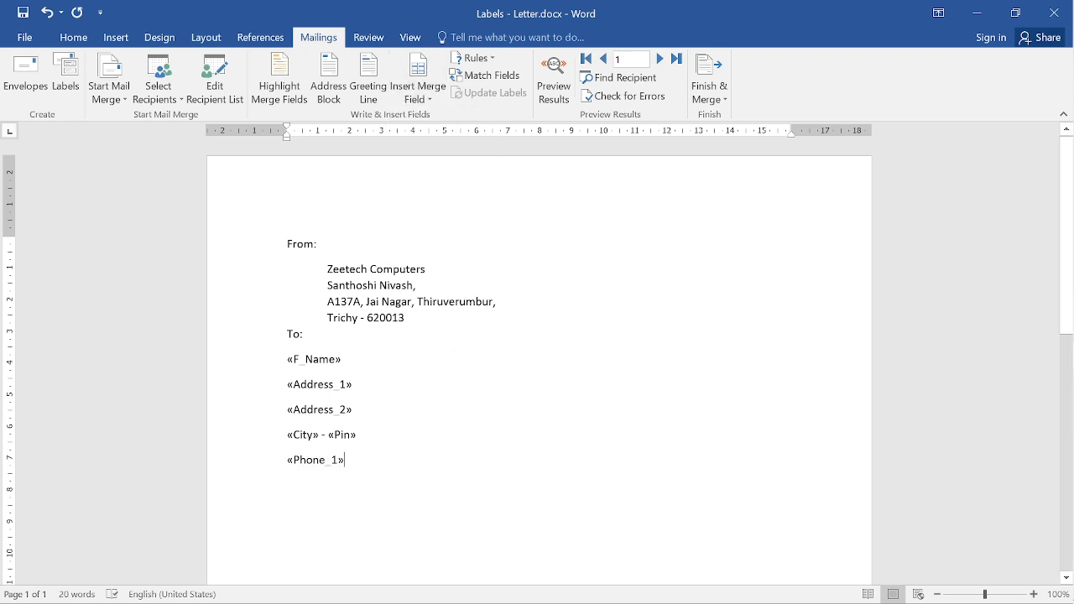
- Insert an Address Block with First Name matched to the F_Name column
left_click(329, 89)
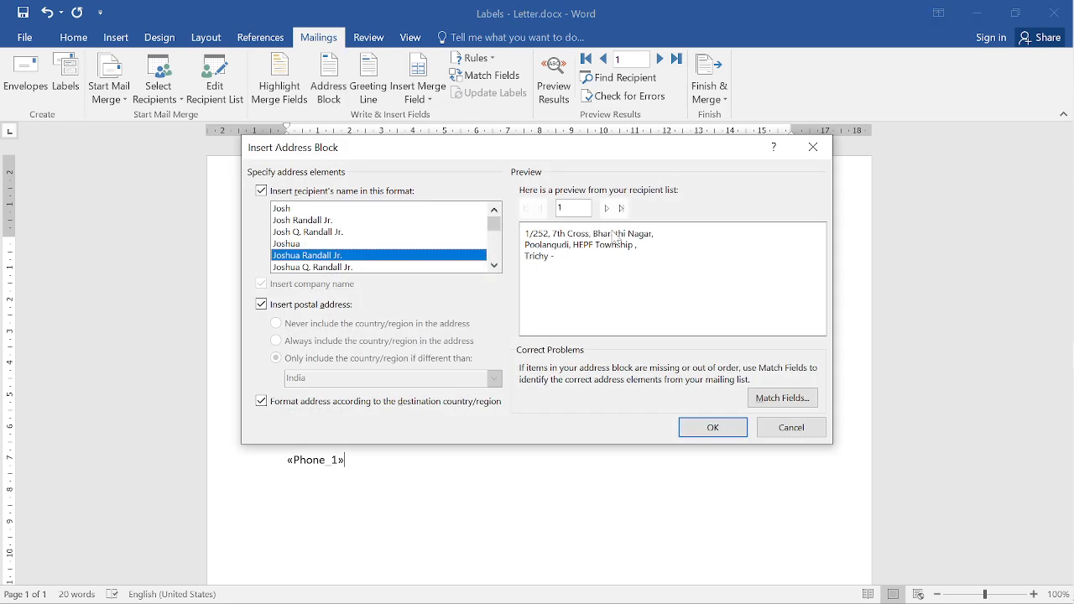
left_click(792, 396)
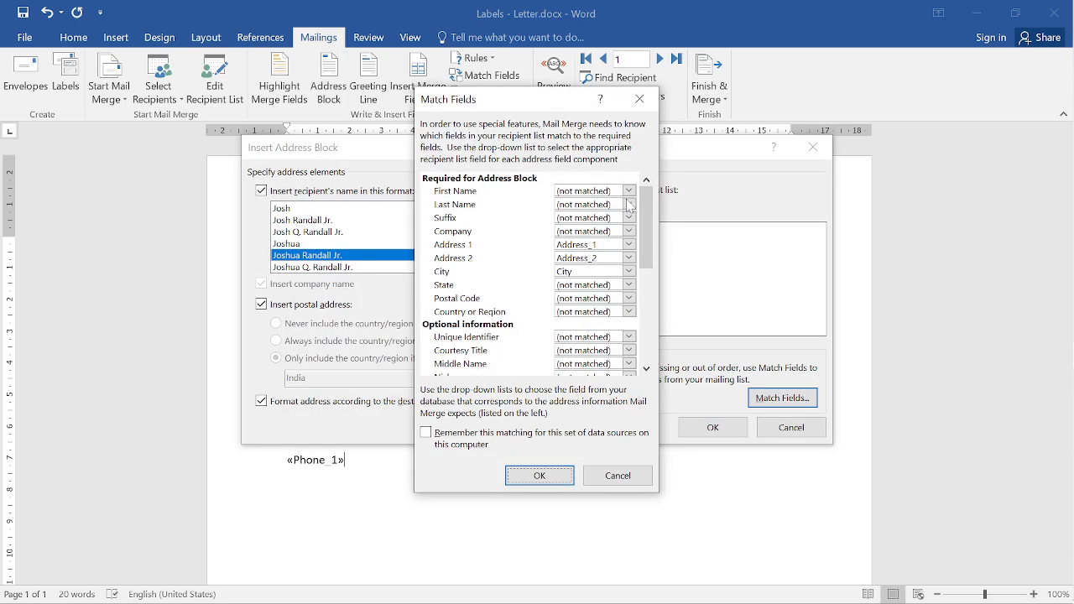
left_click(629, 190)
left_click(570, 312)
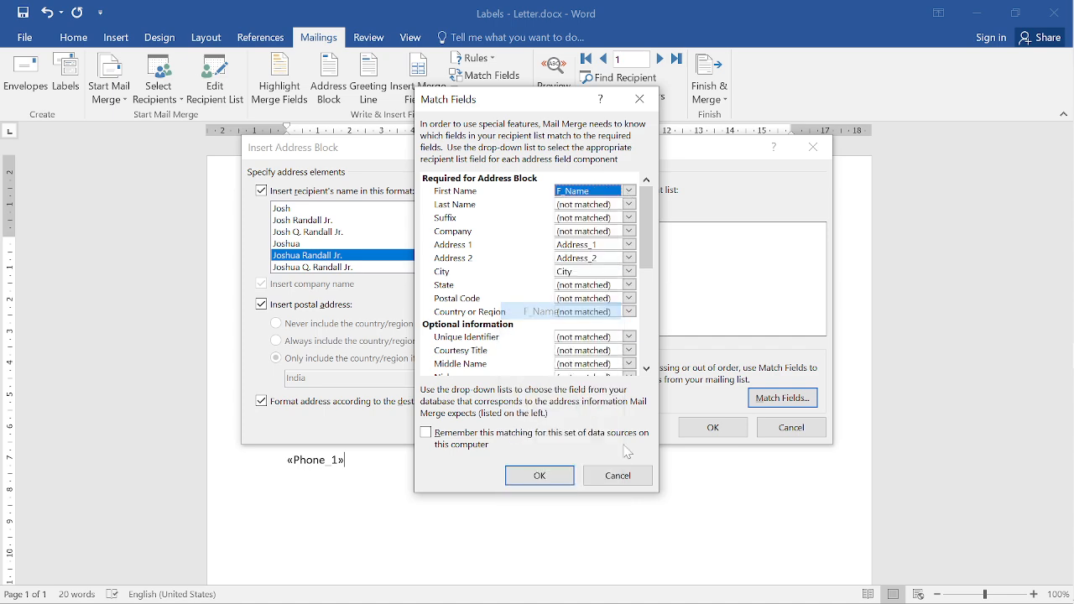
left_click(539, 475)
left_click(712, 427)
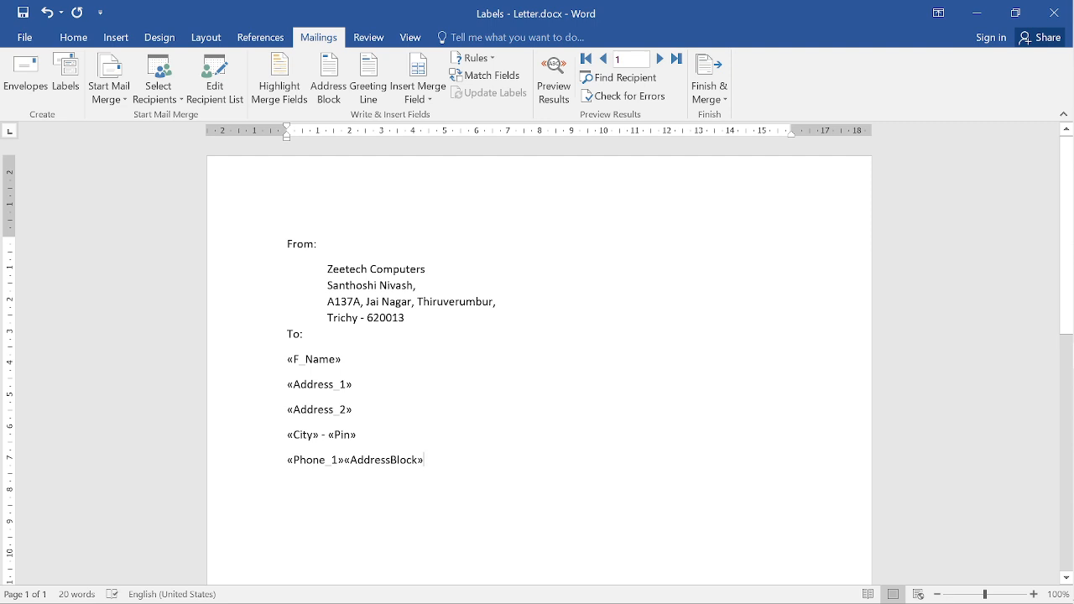
- Recheck field matching, toggle Preview Results on and off, and undo the unwanted «AddressBlock» field
left_click(489, 77)
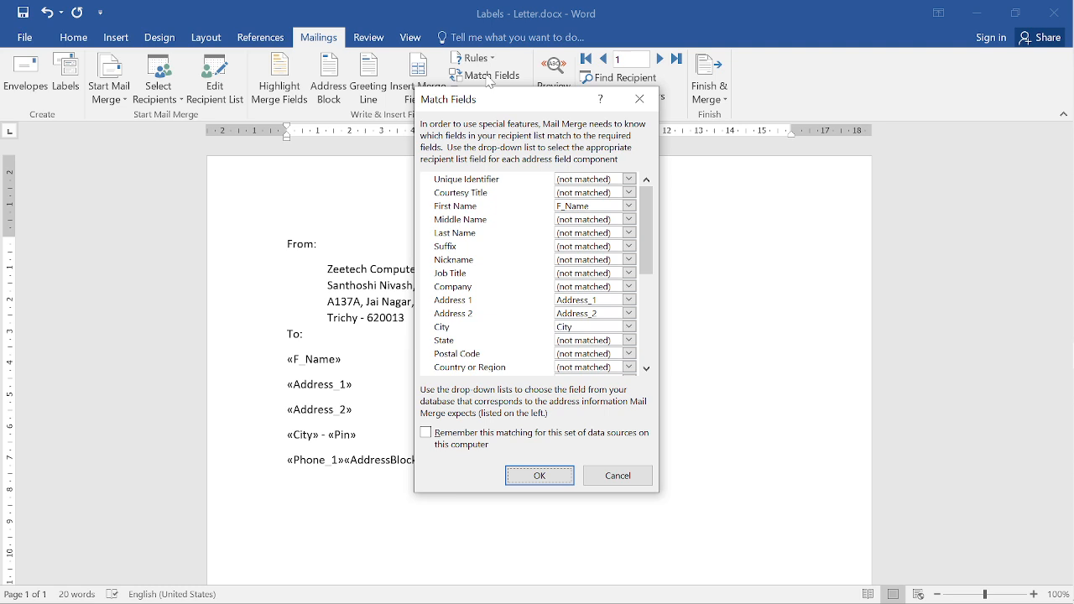
left_click(542, 476)
left_click(558, 89)
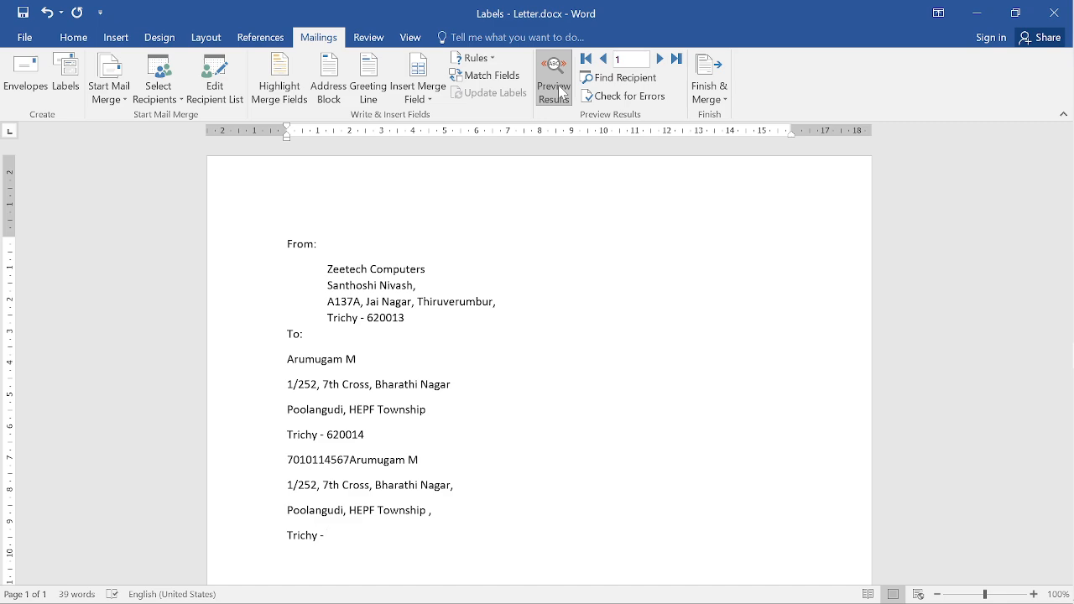
left_click(559, 90)
key("ctrl+z")
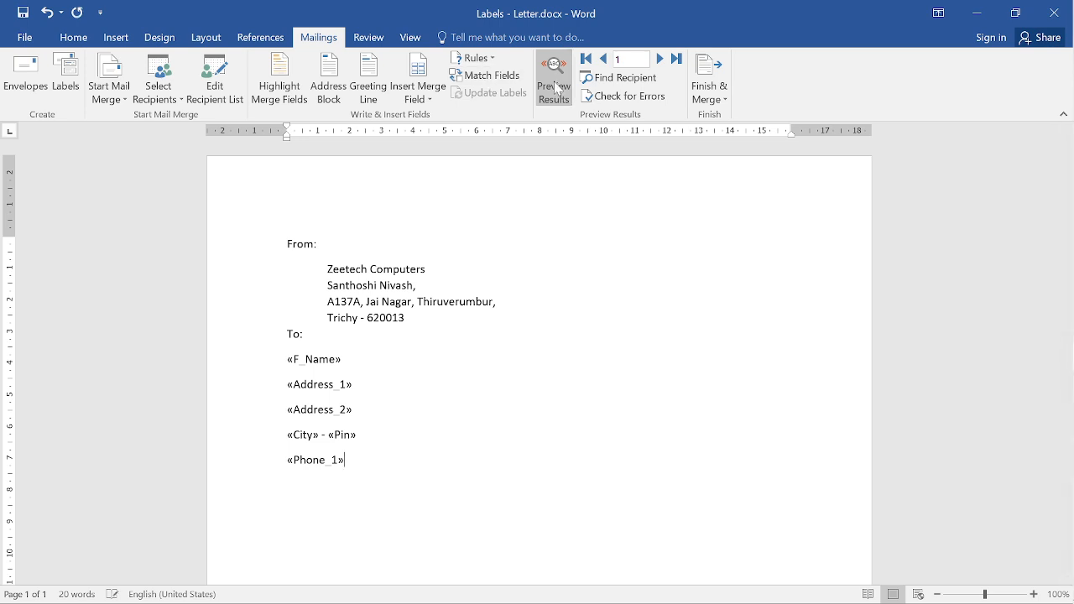
- Preview results and step through the records to recipient 8
left_click(557, 88)
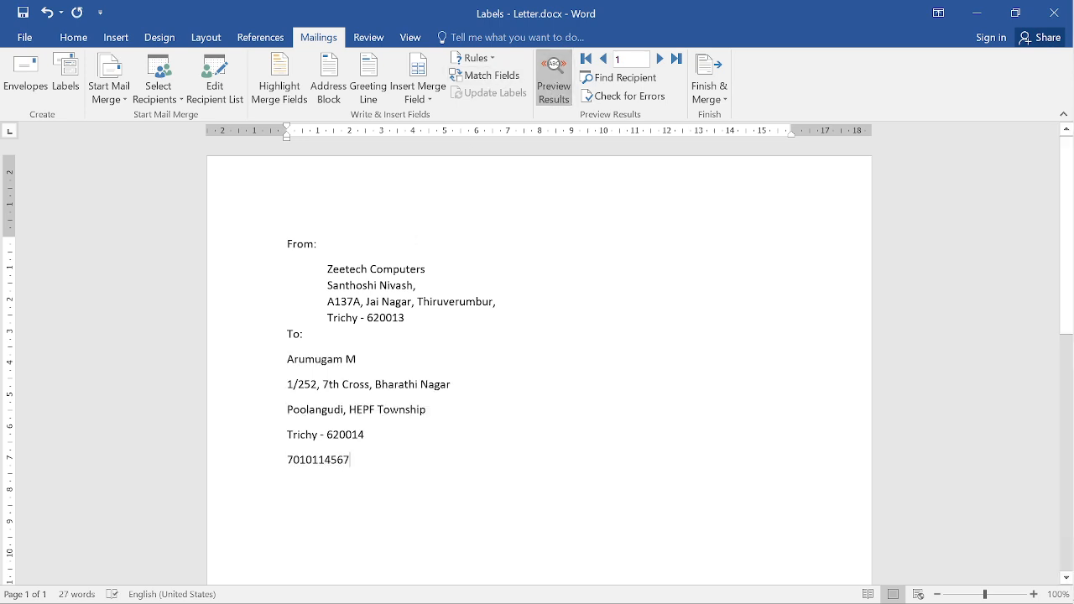
left_click(662, 60)
left_click(662, 60)
left_click(662, 61)
left_click(663, 60)
left_click(662, 60)
left_click(662, 60)
left_click(662, 61)
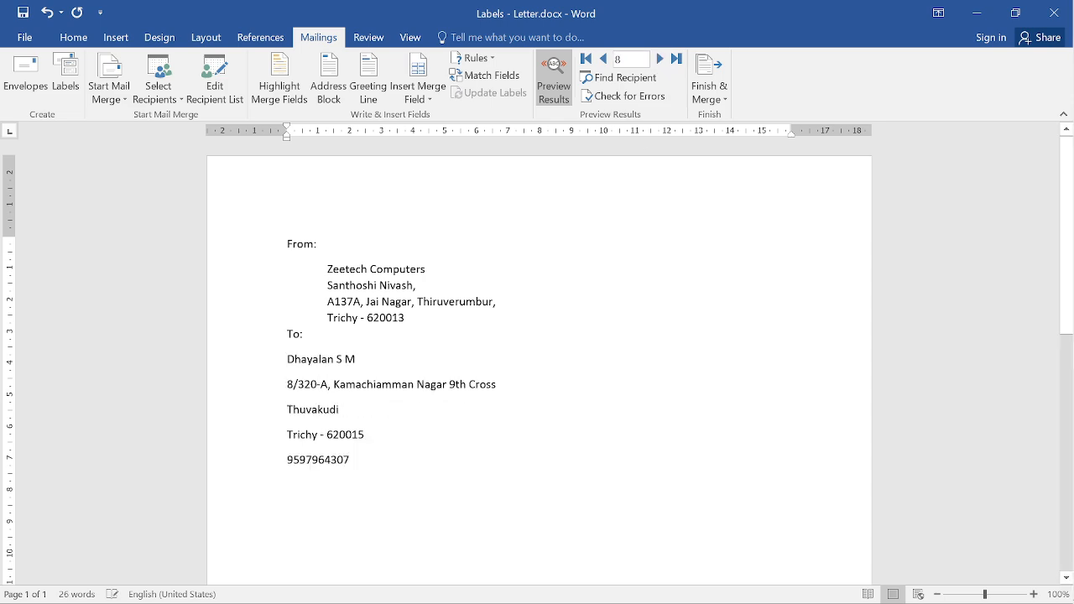
left_click(378, 384)
- Indent the five recipient lines under To: to match the From address, then start an unindented line
mouse_move(290, 360)
left_mouse_down()
mouse_move(336, 409)
mouse_move(353, 460)
left_mouse_up()
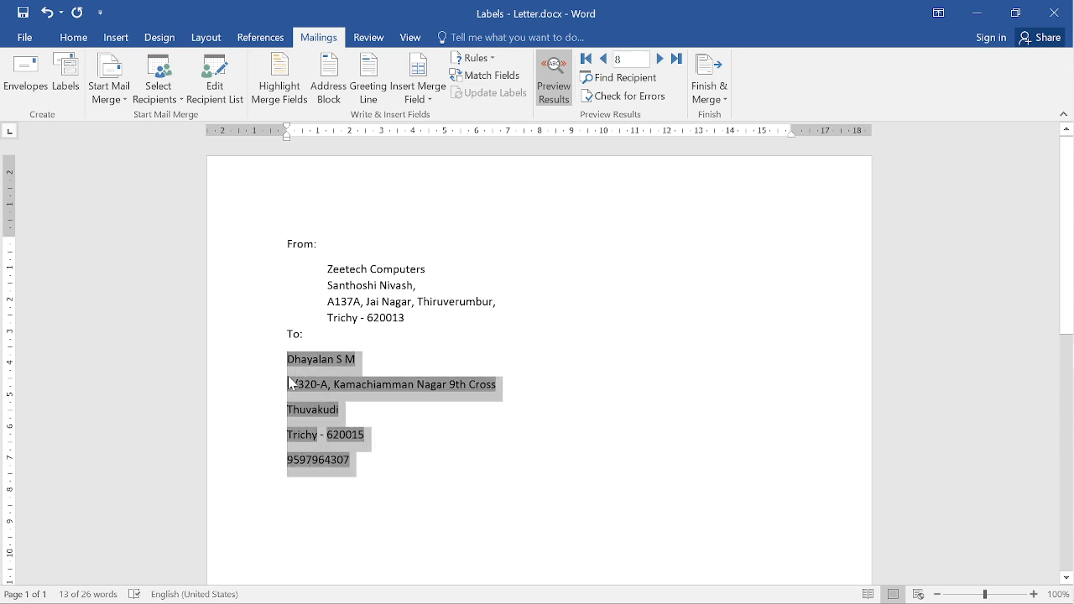
key("Tab")
left_click(391, 485)
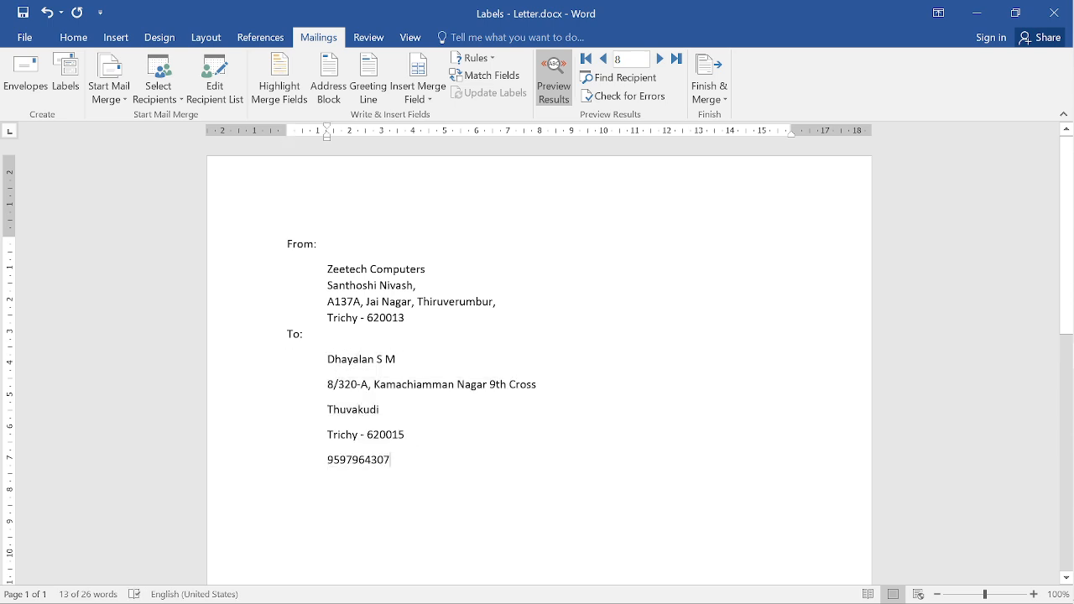
key("Return")
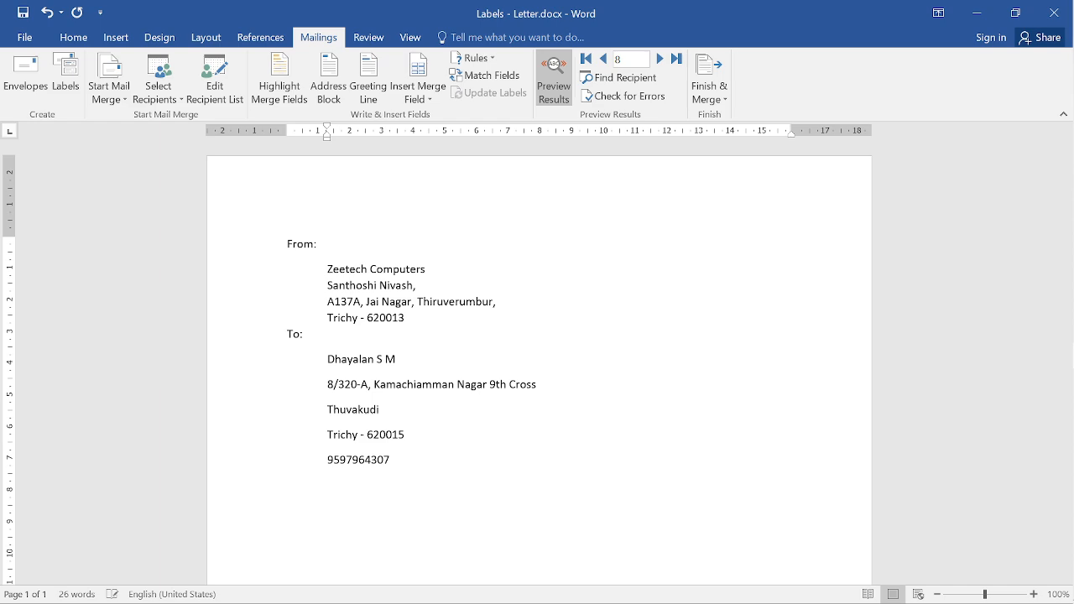
key("BackSpace")
- Below 'Dear sir/madam,' generate five =rand() paragraphs and tab-indent the first paragraph's first line
key("Return")
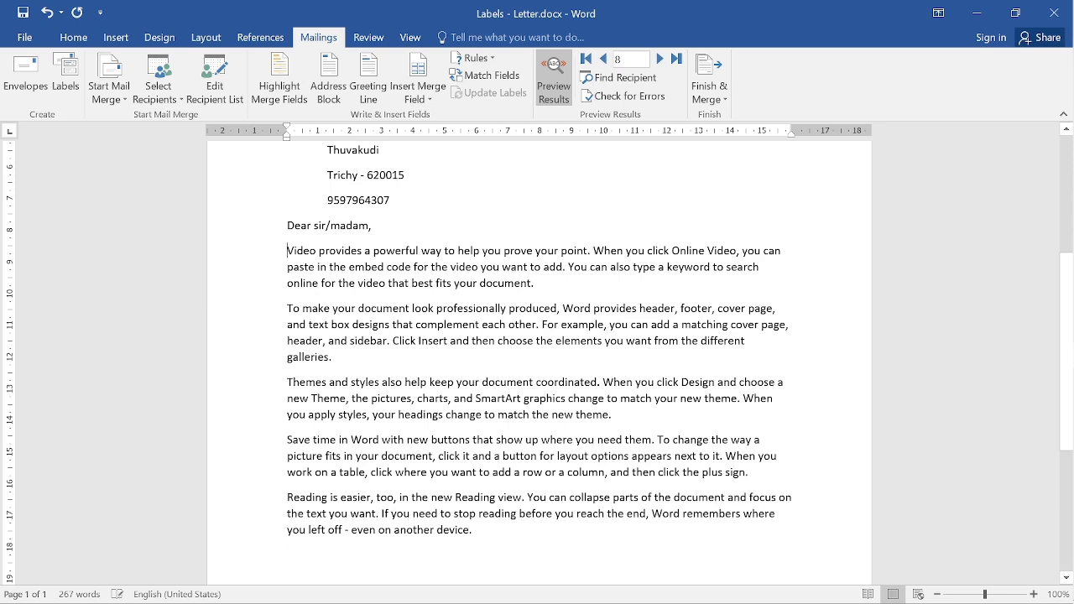
key("Tab")
key("Tab")
key("Tab")
key("BackSpace")
key("BackSpace")
key("BackSpace")
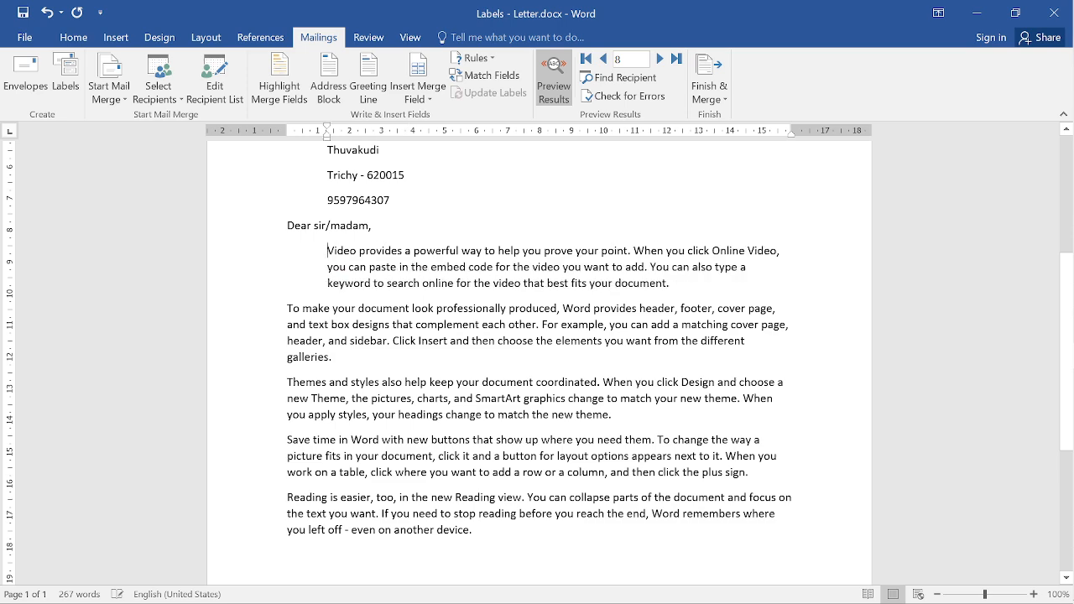
key("Tab")
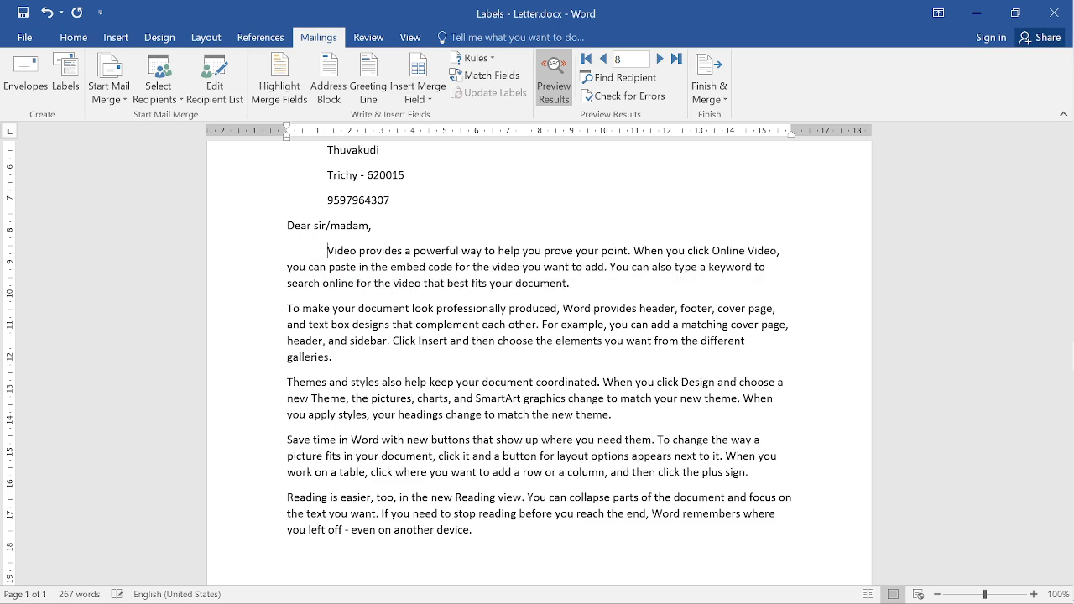
key("Tab")
scroll(537, 361, "down", 3)
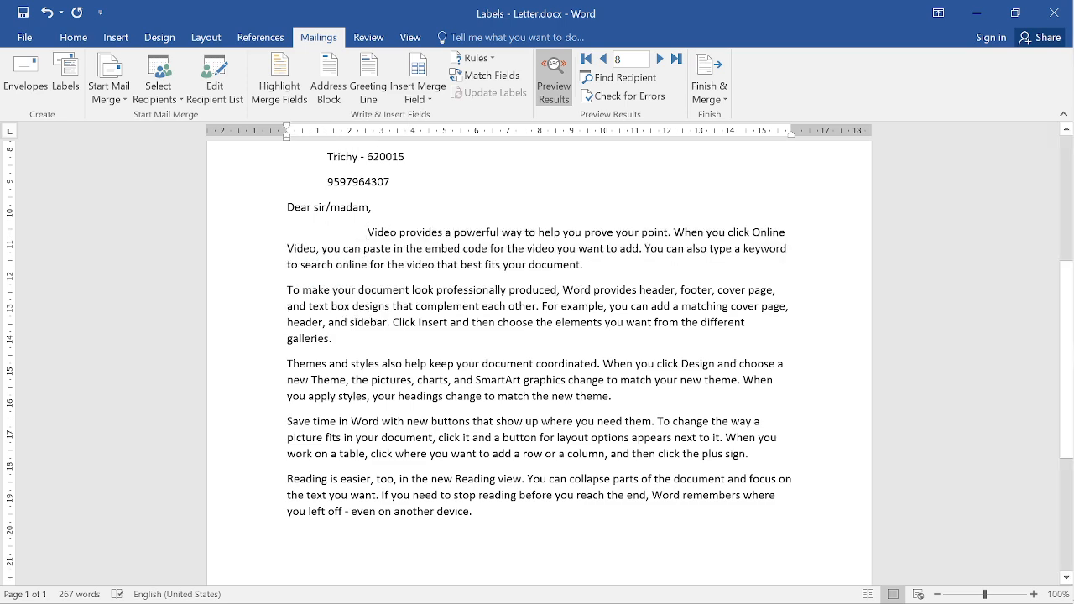
key("Return")
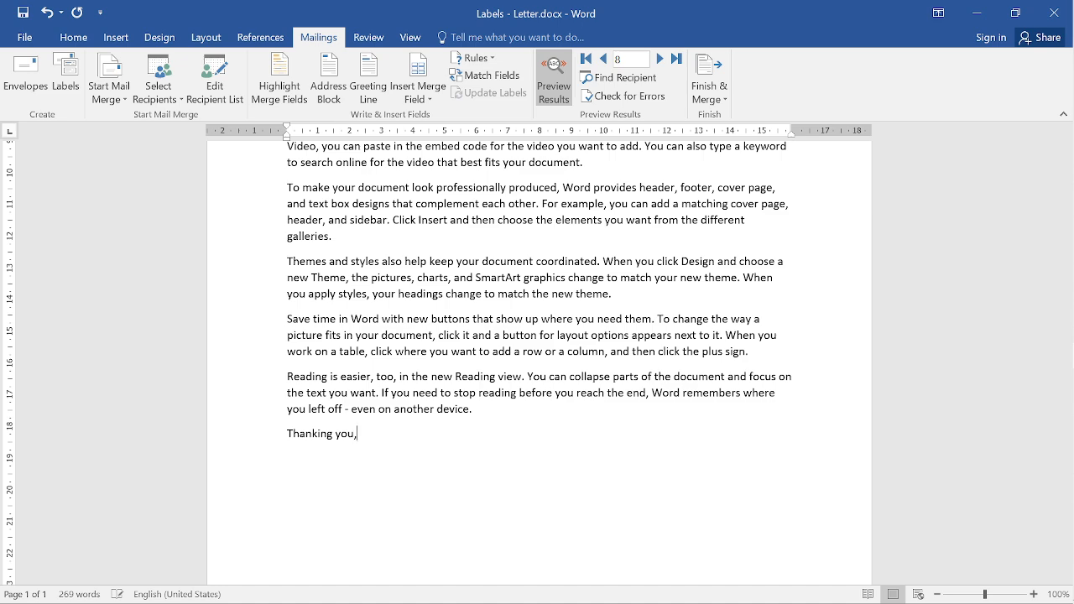
- Center the 'Thanking you,' line and add a right-aligned 'Yours Truly,' line beneath it
triple_click(322, 435)
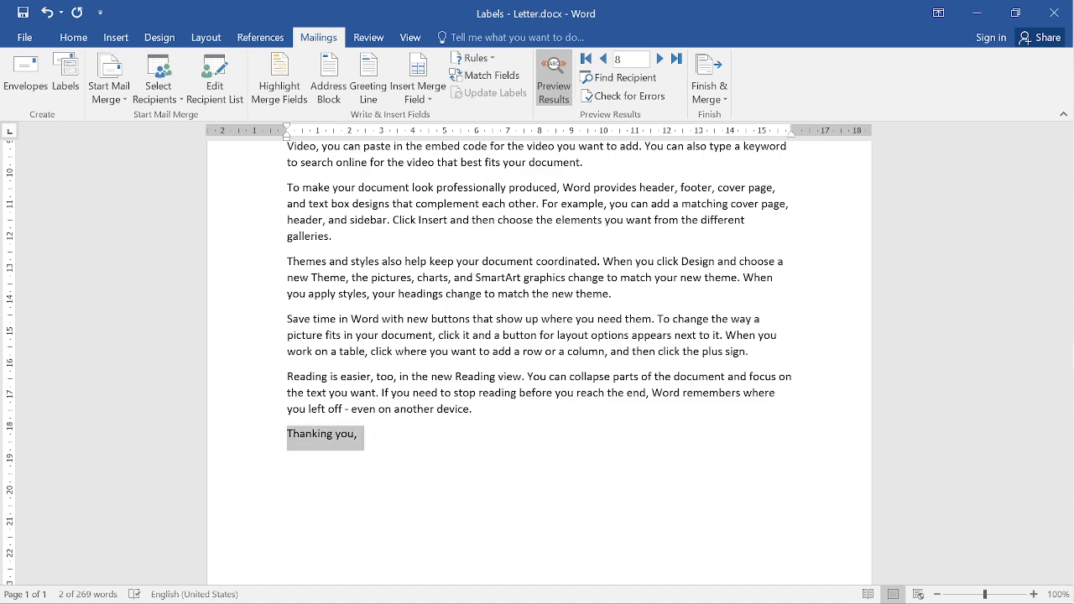
key("ctrl+e")
key("Down")
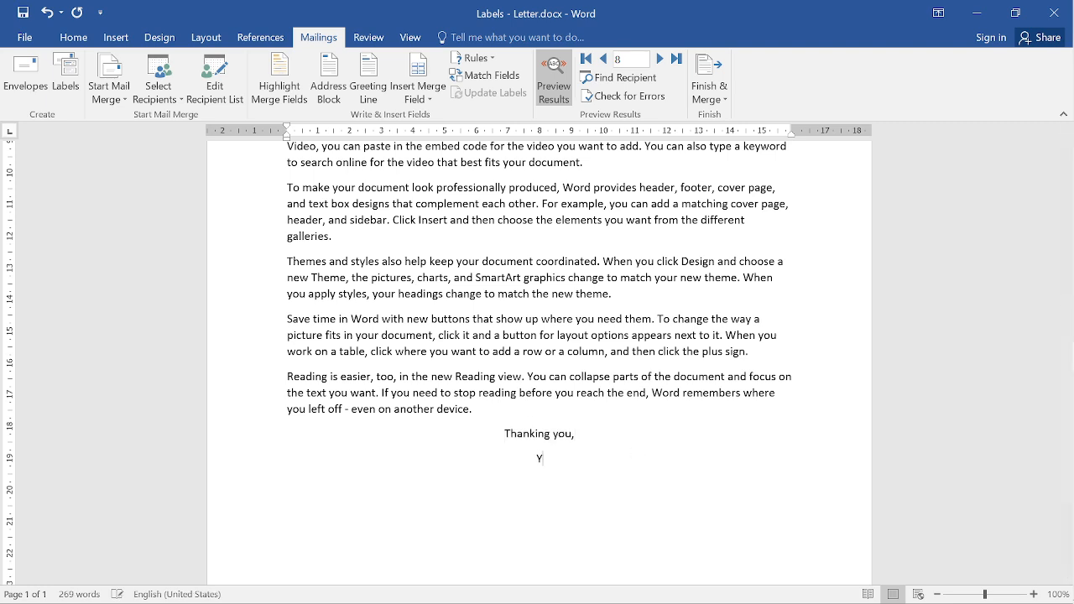
type("Yours Truly,")
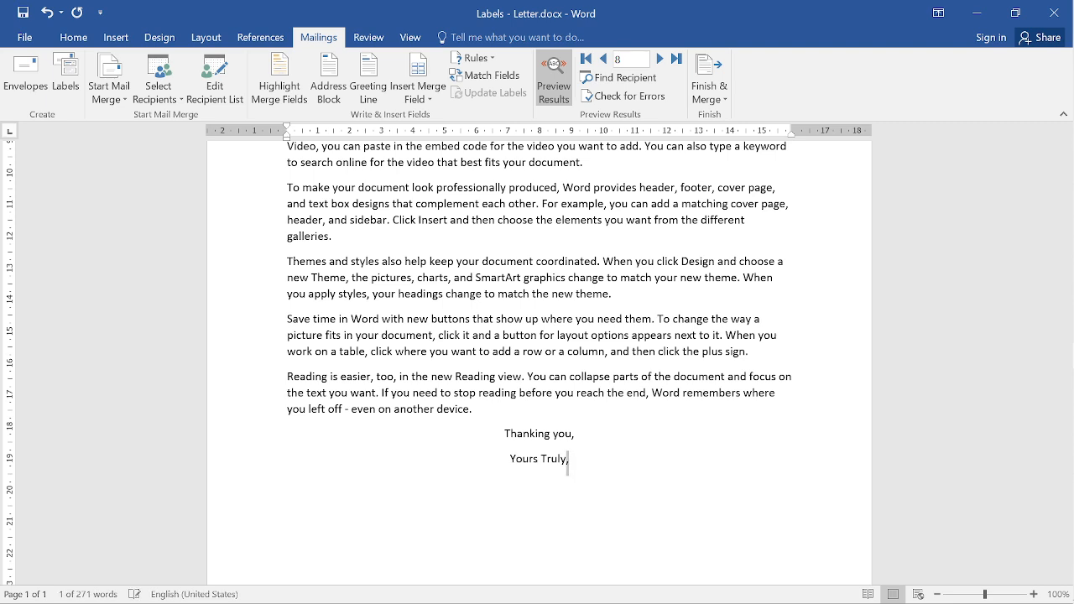
left_click_drag(576, 462, 511, 462)
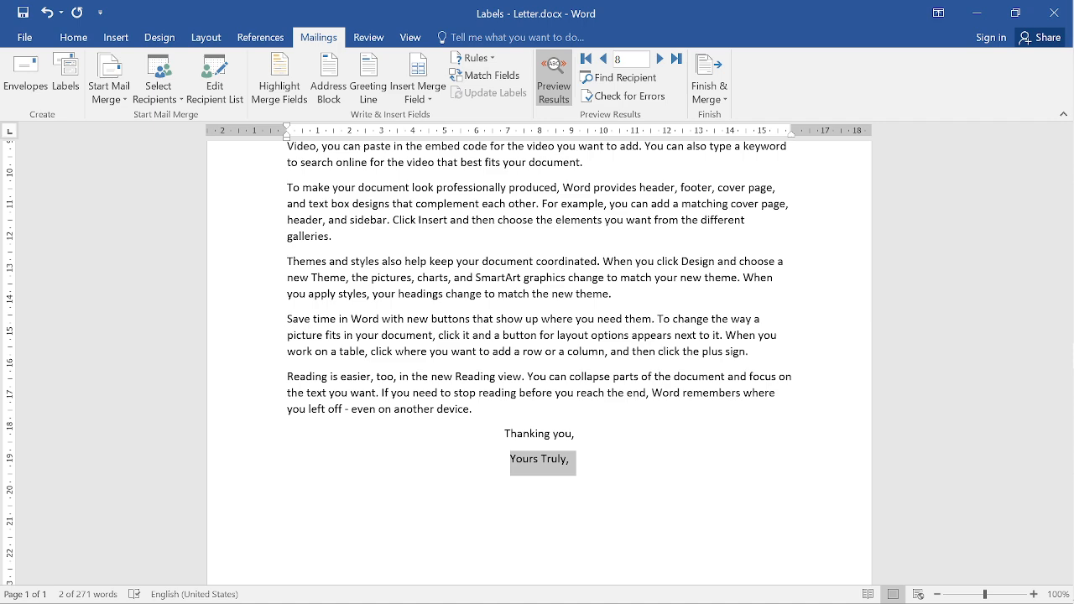
key("ctrl+r")
left_click(639, 465)
scroll(639, 465, "up", 7)
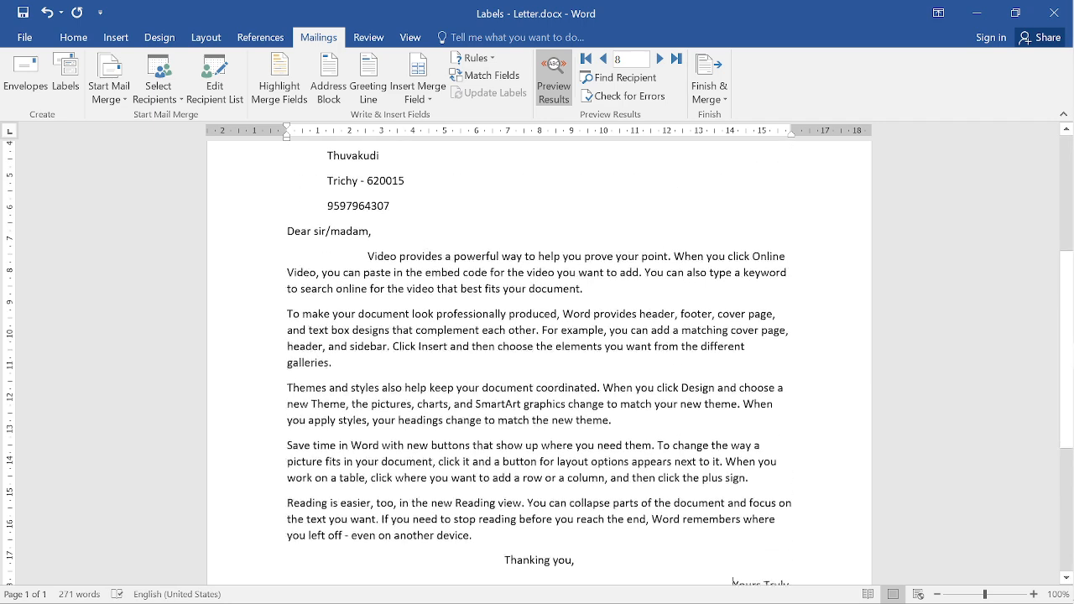
scroll(539, 360, "up", 2)
- Apply Remove Space After Paragraph to the five recipient address lines under To:
left_click_drag(304, 317, 391, 442)
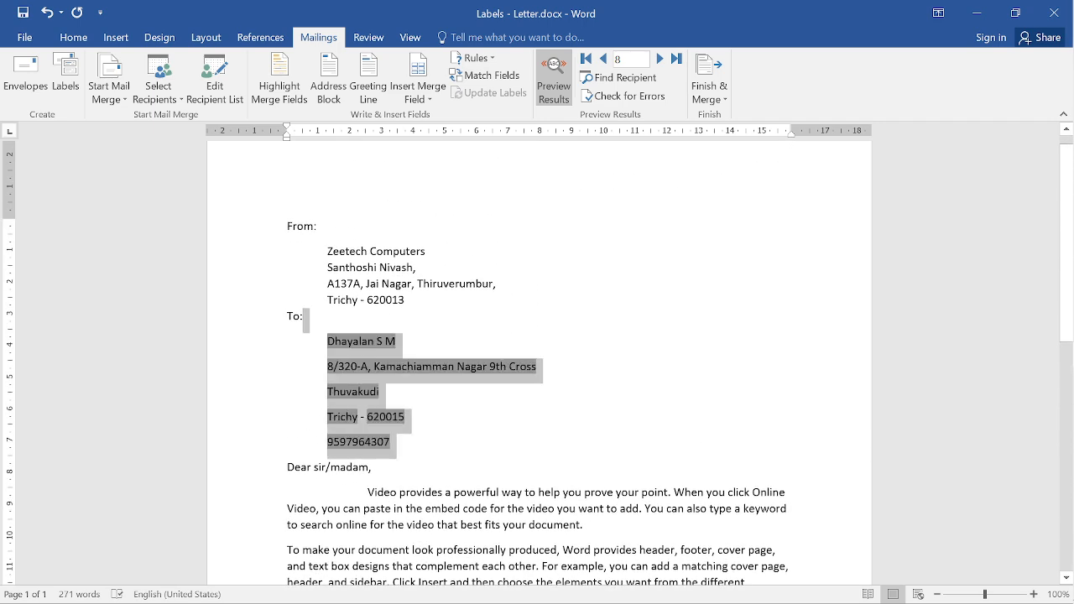
left_click(73, 37)
left_click(409, 90)
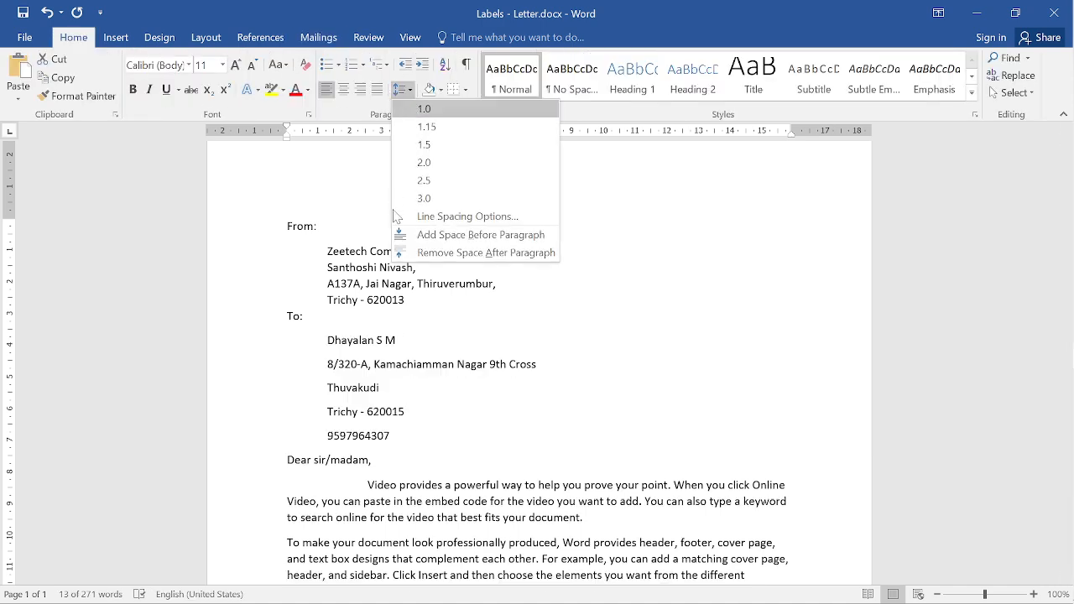
left_click(478, 251)
left_click(374, 414)
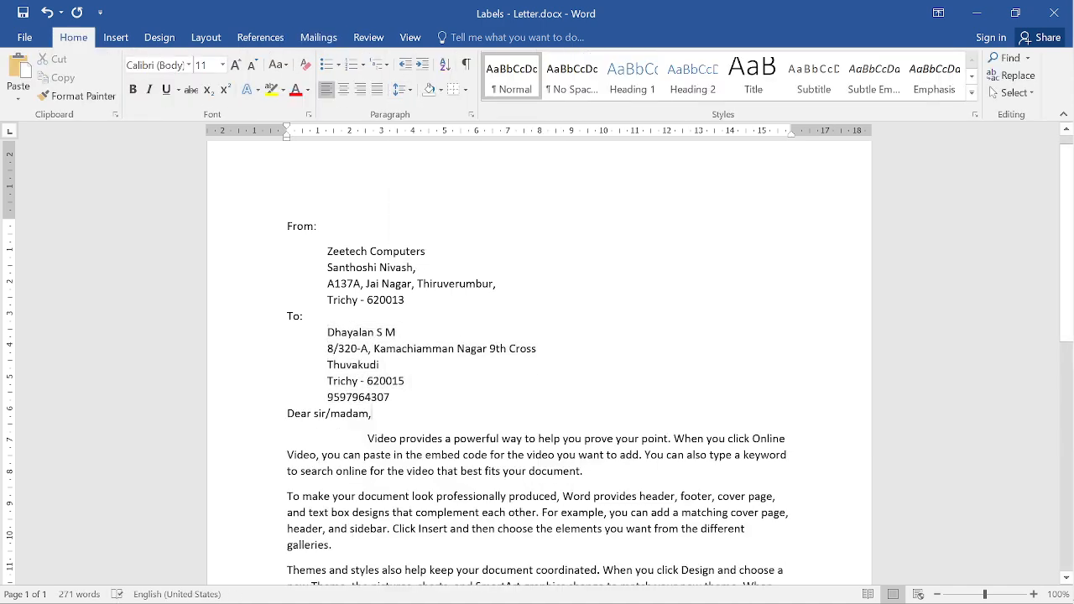
- Insert a blank line between the recipient's phone number and the greeting
scroll(374, 414, "down", 1)
left_click(424, 356)
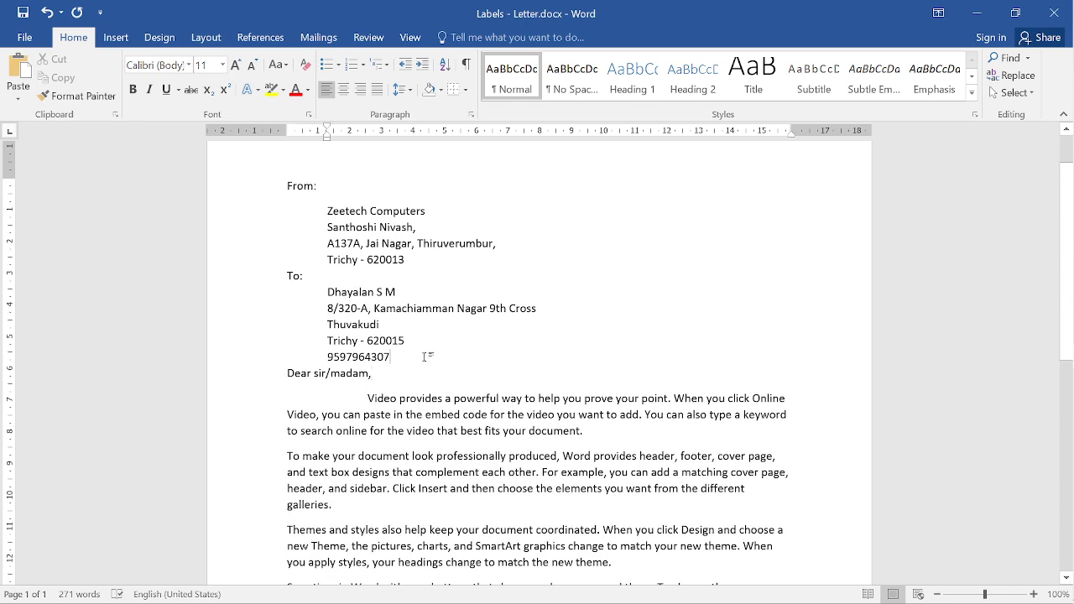
key("Return")
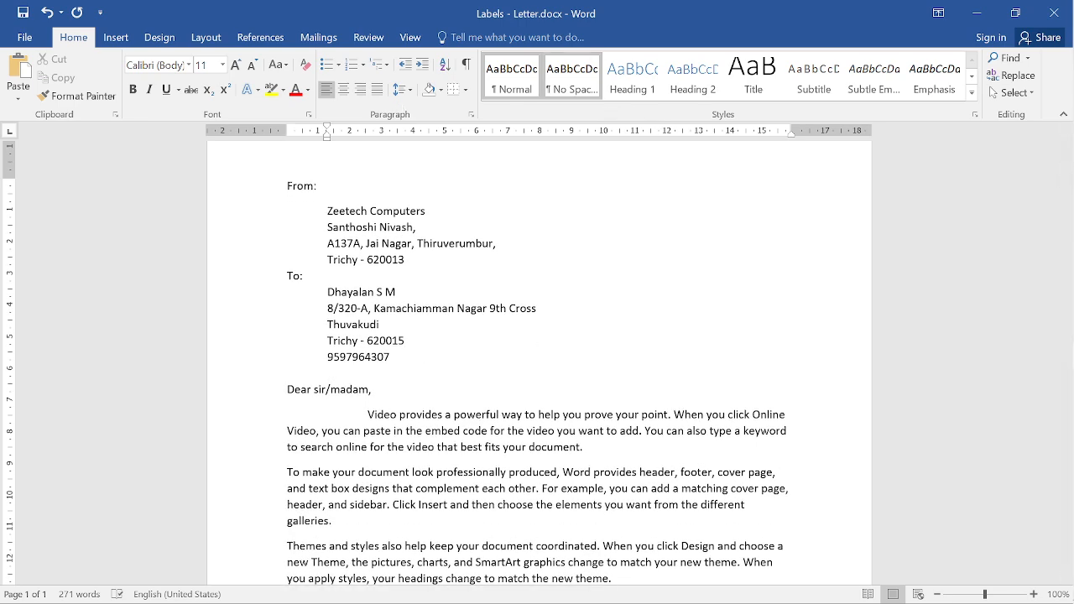
left_click(318, 37)
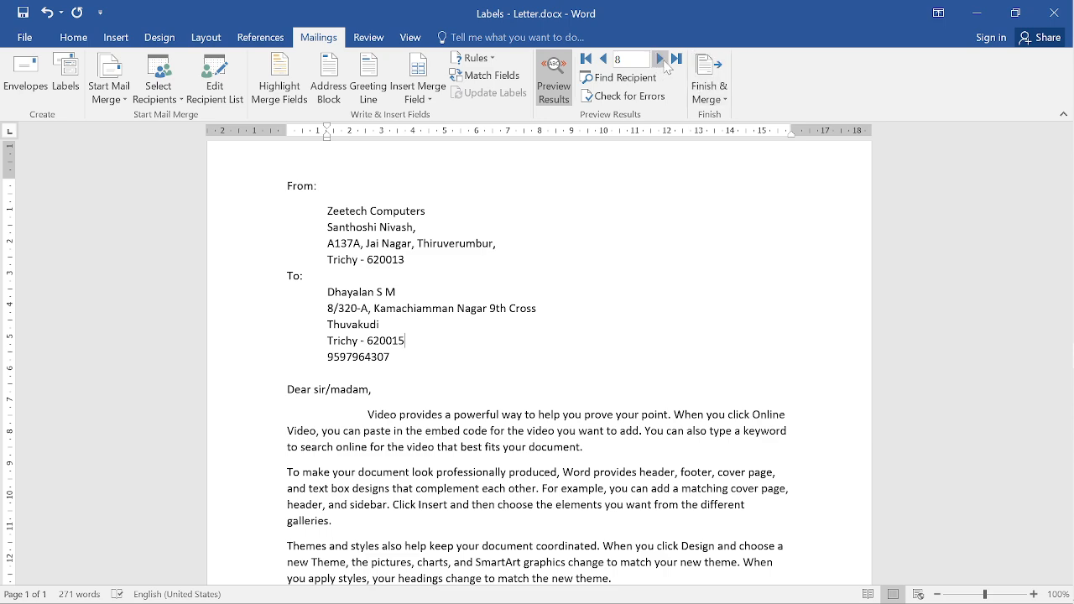
- Step through the next three previewed recipients to check their letters
left_click(661, 60)
left_click(661, 59)
left_click(661, 60)
left_click(660, 60)
left_click(660, 60)
left_click(661, 60)
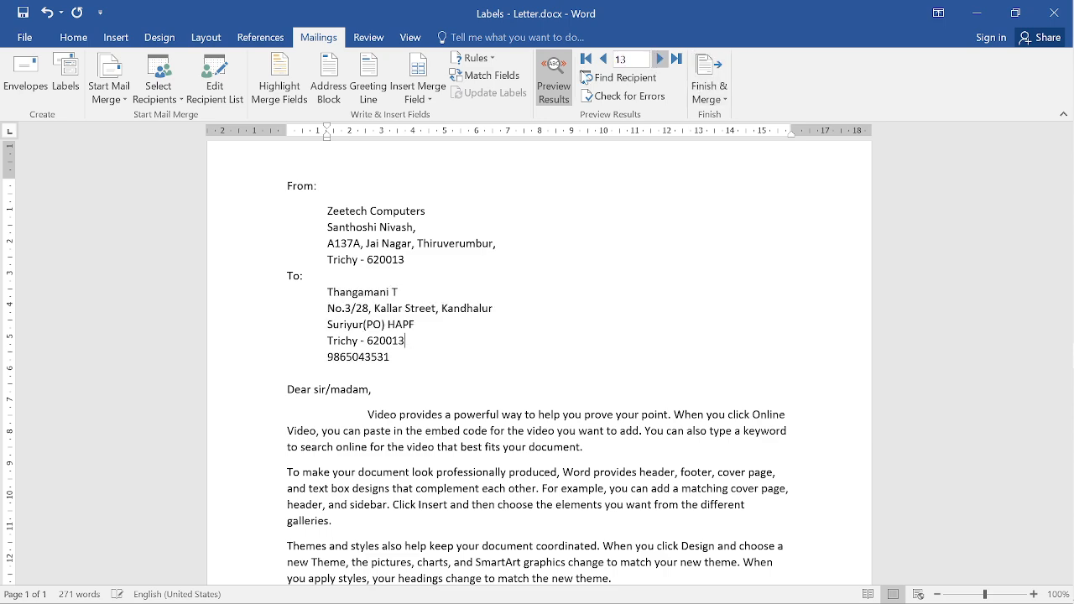
- Turn off the preview and merge all records into individual editable letters
left_click(553, 80)
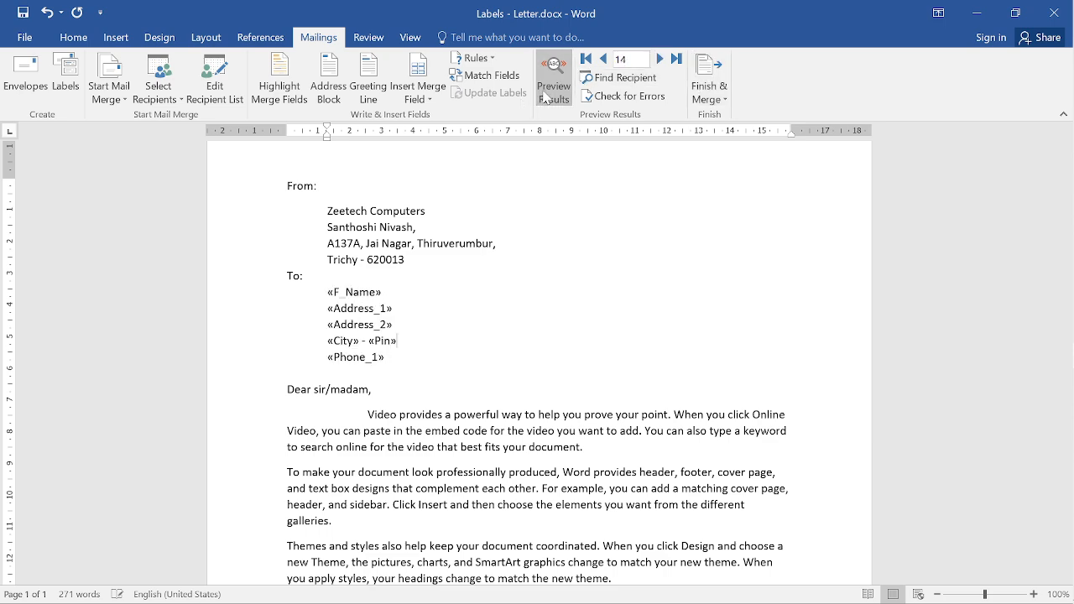
left_click(709, 90)
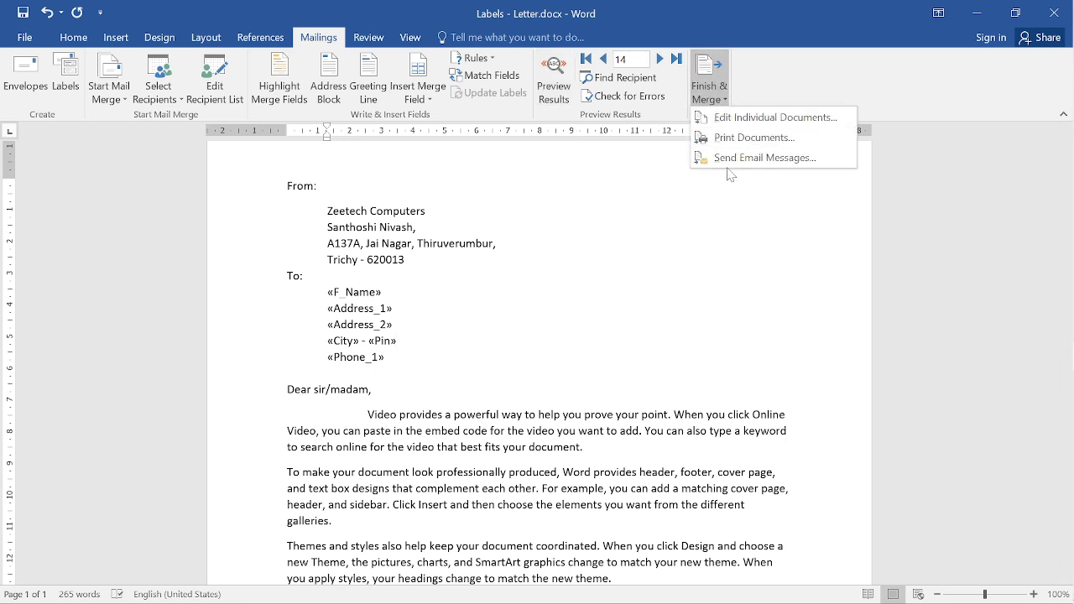
left_click(754, 122)
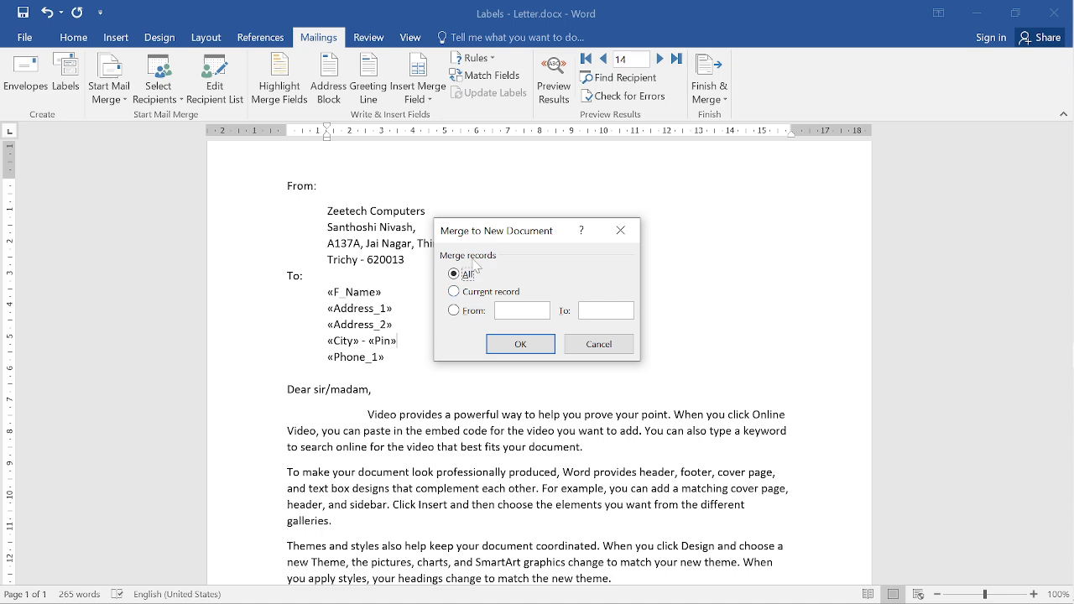
left_click(520, 344)
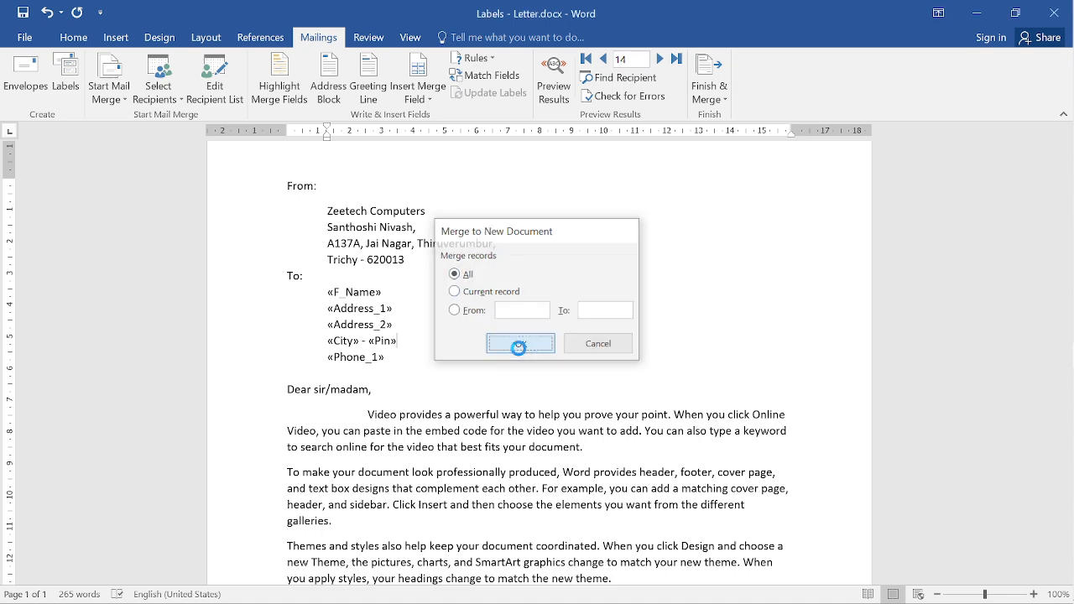
- Scroll through the five merged letters in Letters1 to check each recipient's address
scroll(537, 360, "down", 20)
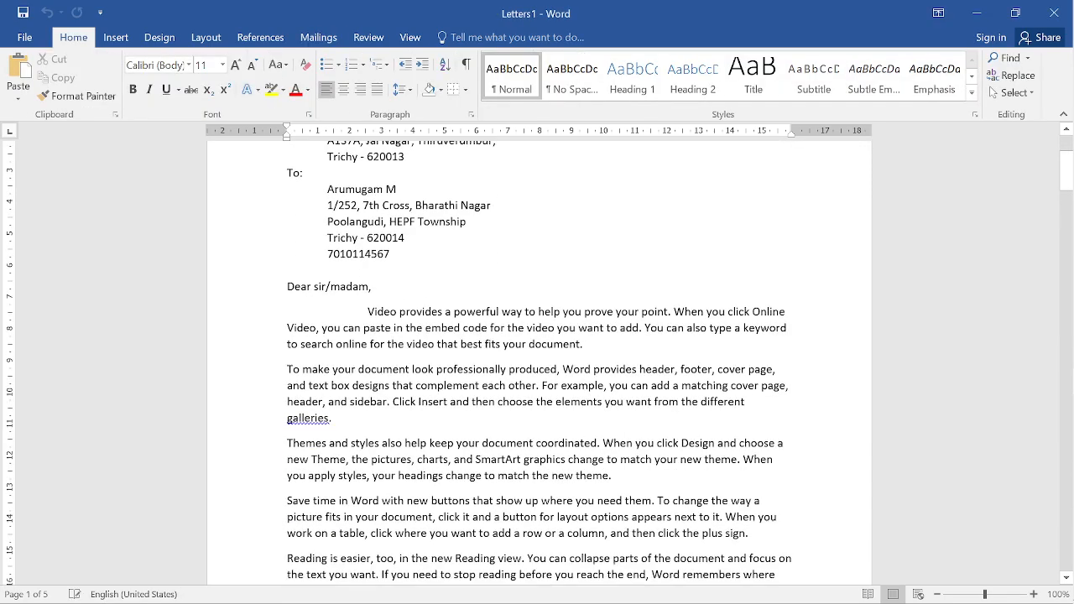
scroll(536, 319, "down", 5, "ctrl")
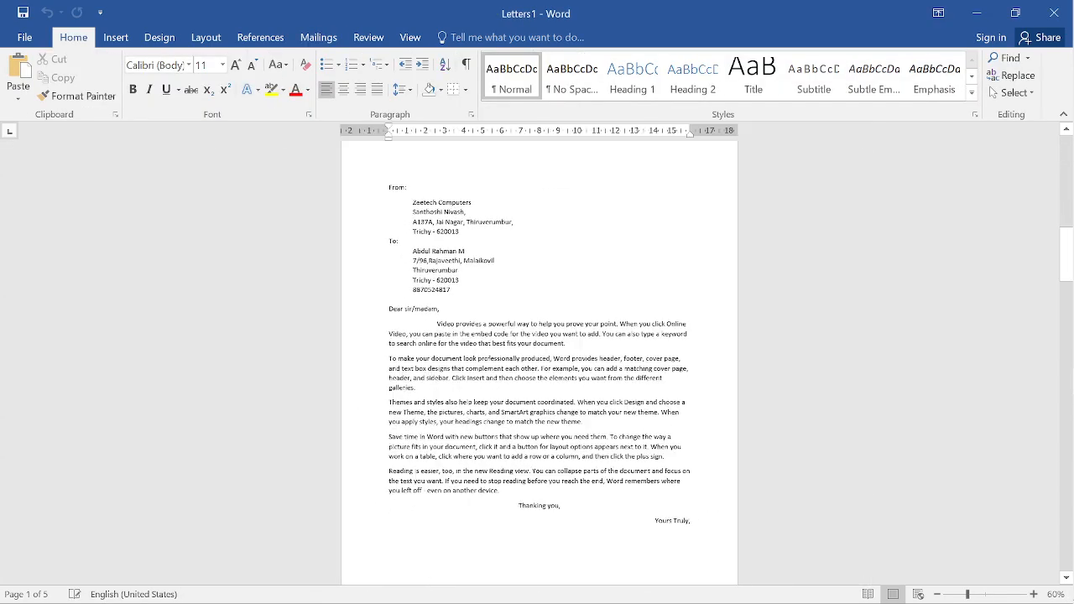
scroll(536, 319, "down", 10)
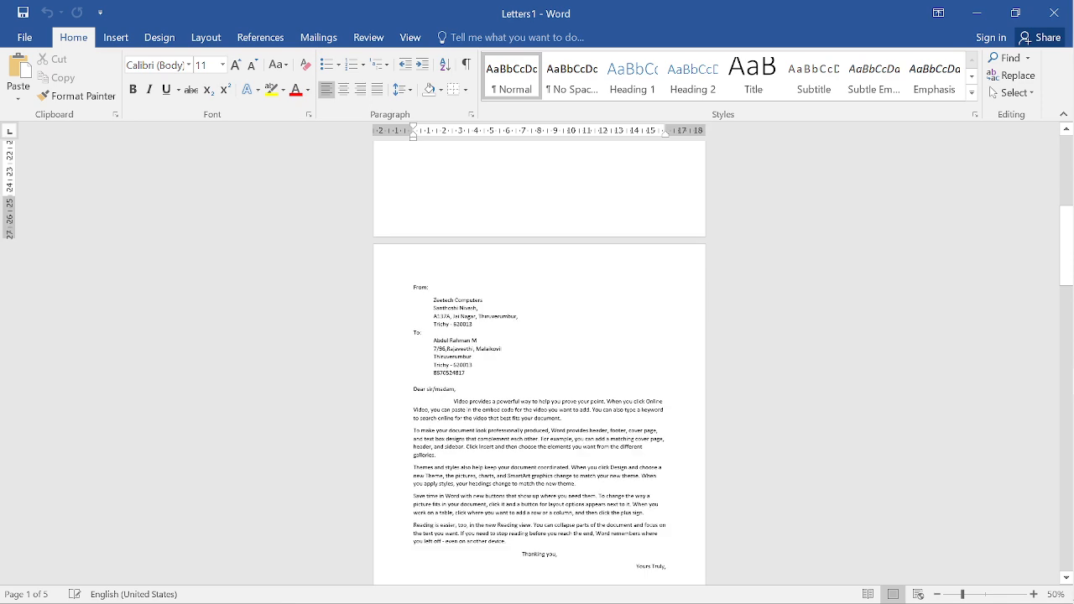
scroll(539, 361, "down", 3)
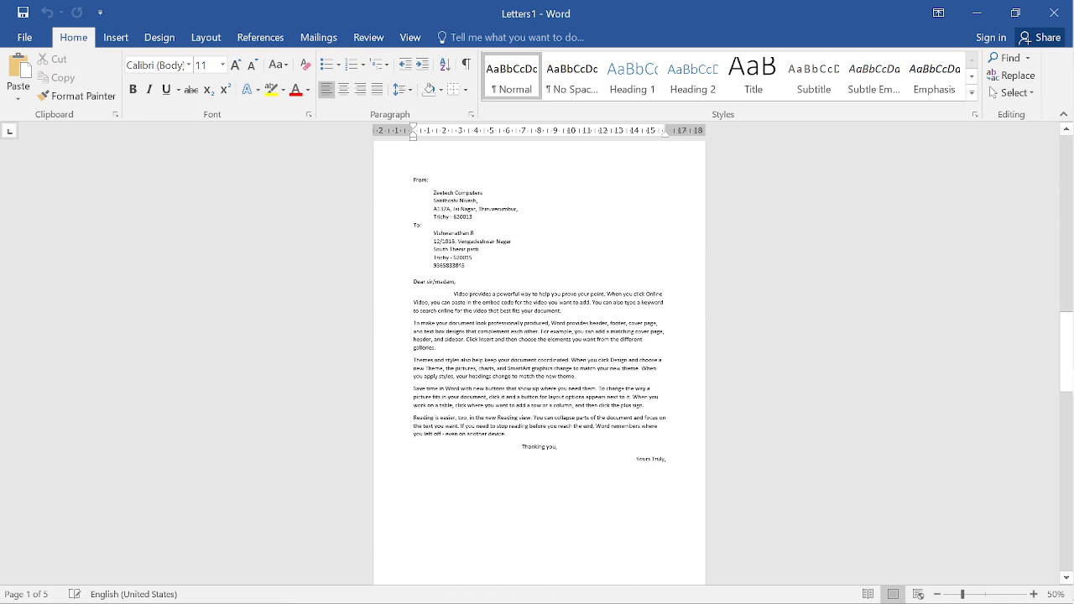
scroll(537, 361, "up", 7, "ctrl")
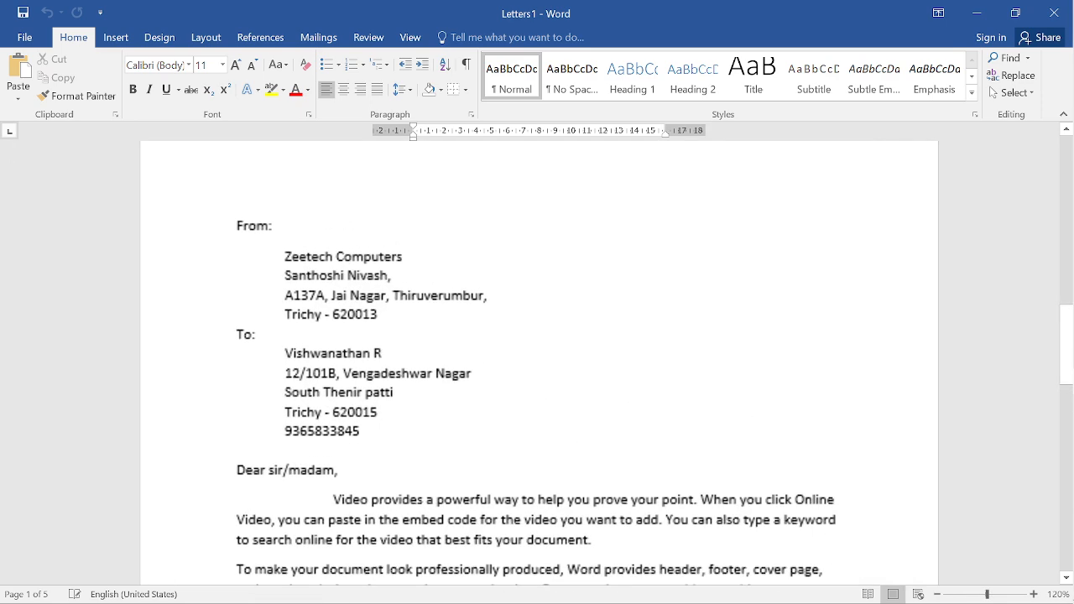
scroll(537, 361, "up", 4, "ctrl")
scroll(537, 361, "up", 15)
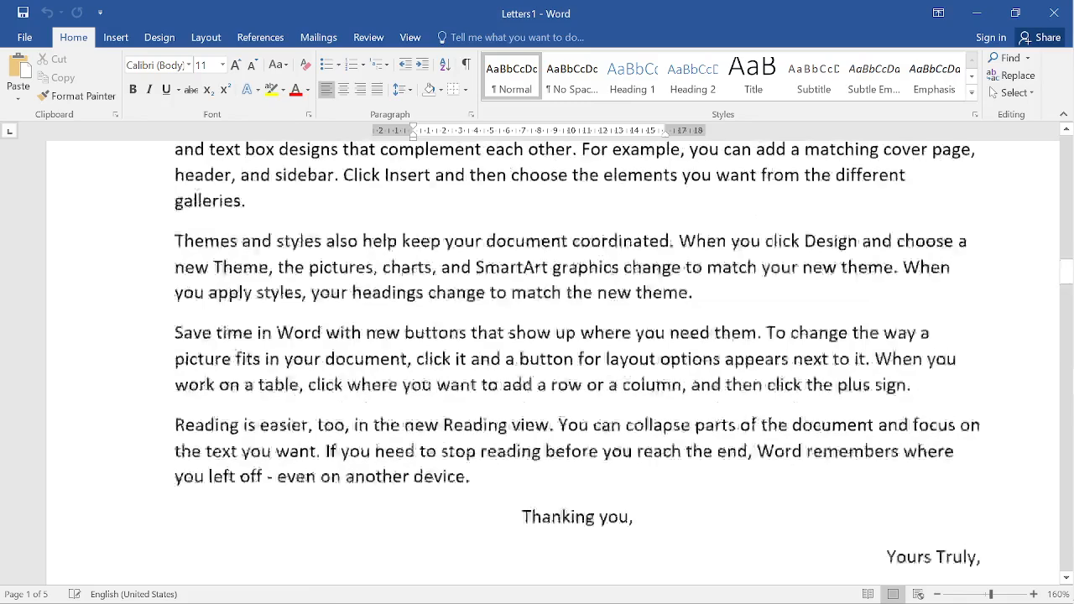
scroll(537, 361, "up", 5)
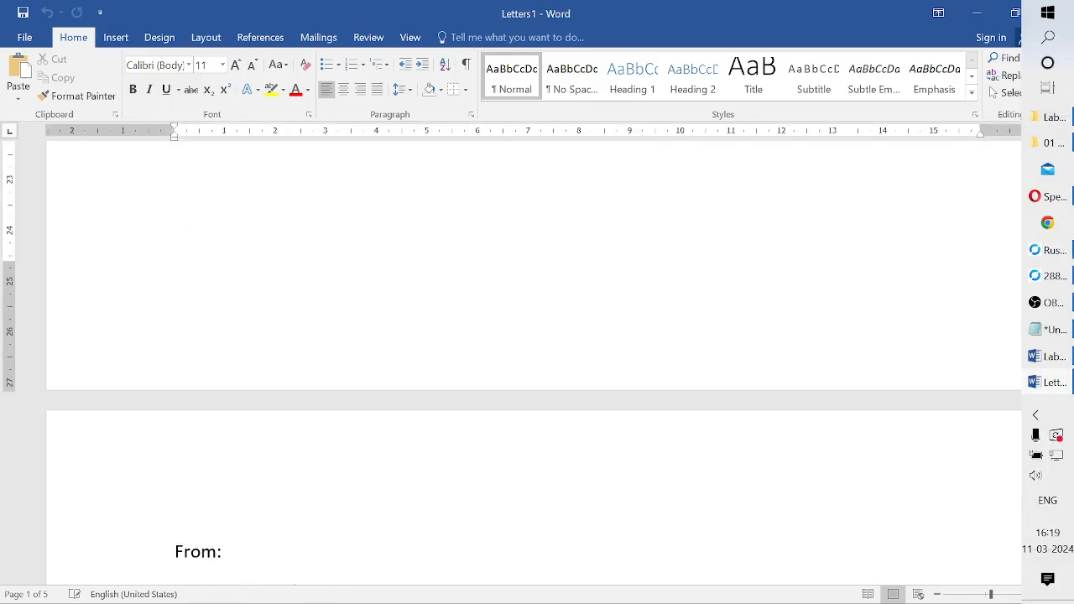
- Bring back the Mailings ribbon and scroll through the merged letters once more
left_click(336, 37)
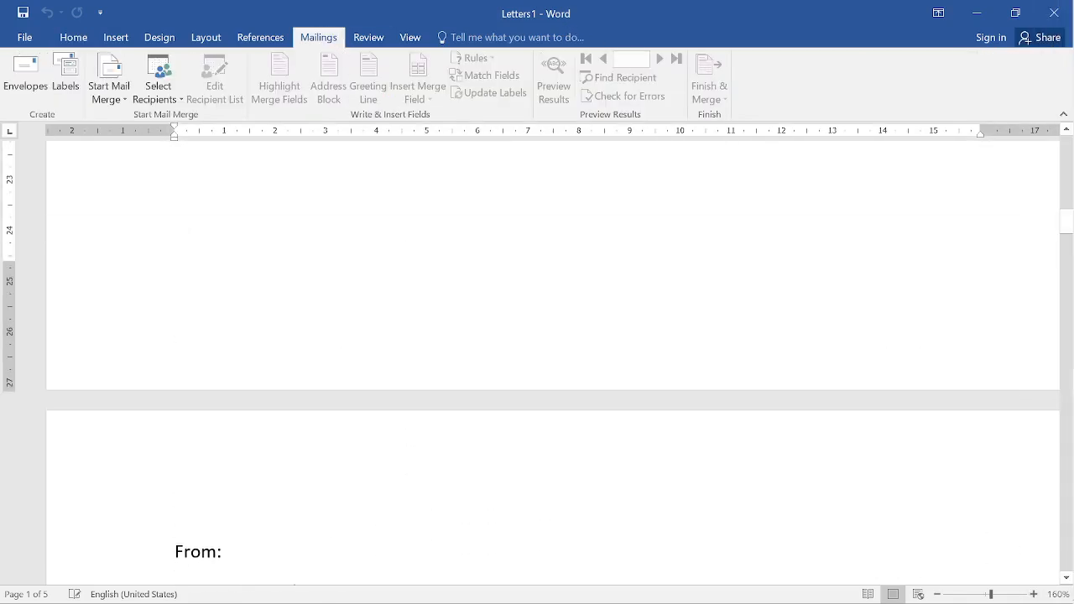
scroll(537, 361, "down", 4)
scroll(538, 361, "down", 4, "ctrl")
mouse_move(1034, 334)
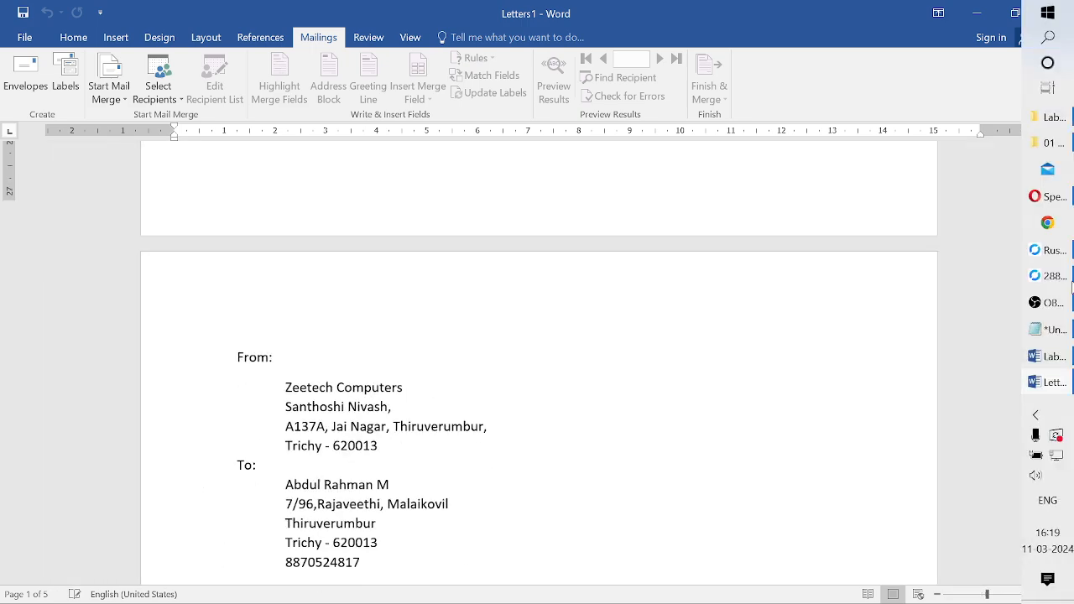
scroll(538, 361, "up", 15)
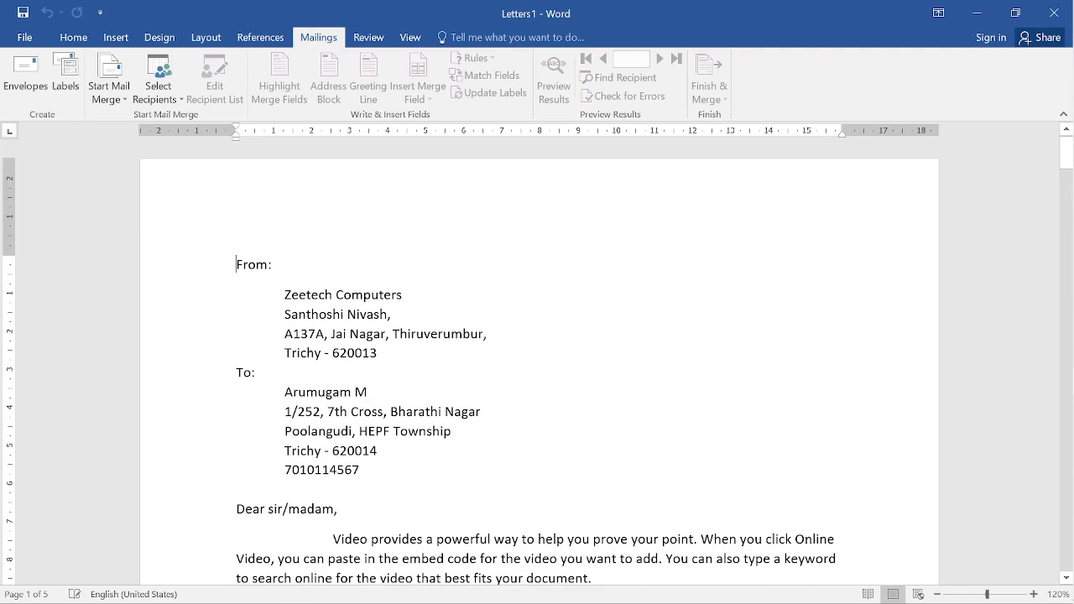
scroll(537, 361, "down", 15)
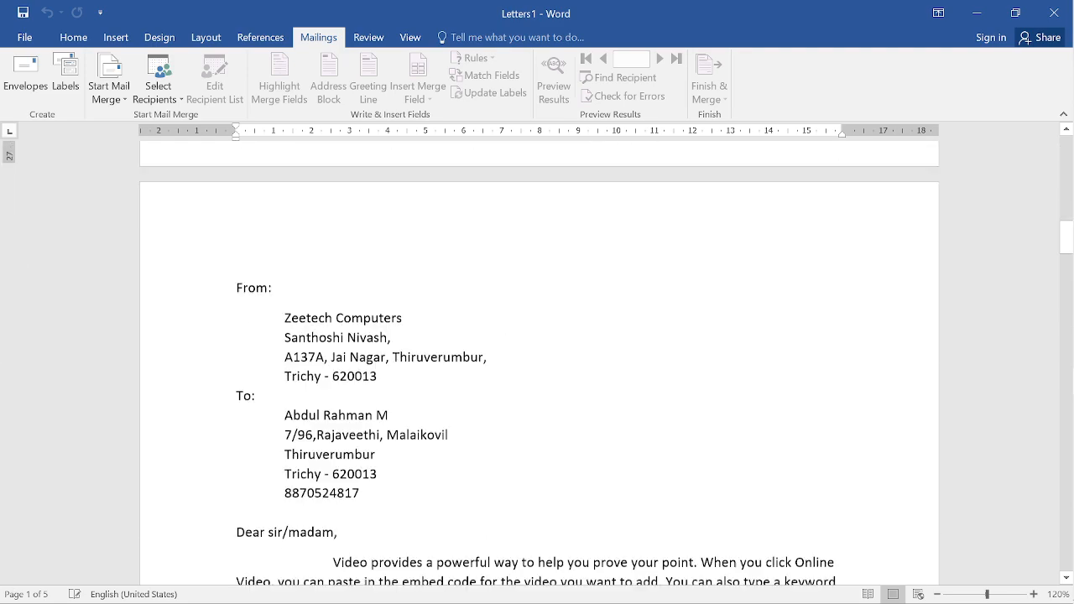
scroll(537, 361, "down", 12)
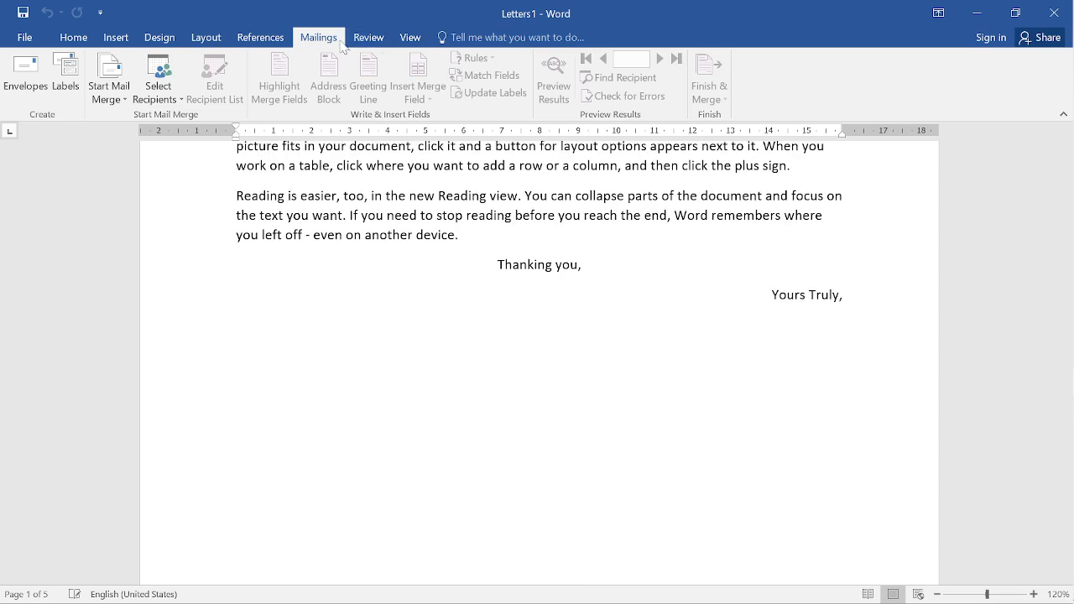
scroll(537, 361, "up", 8)
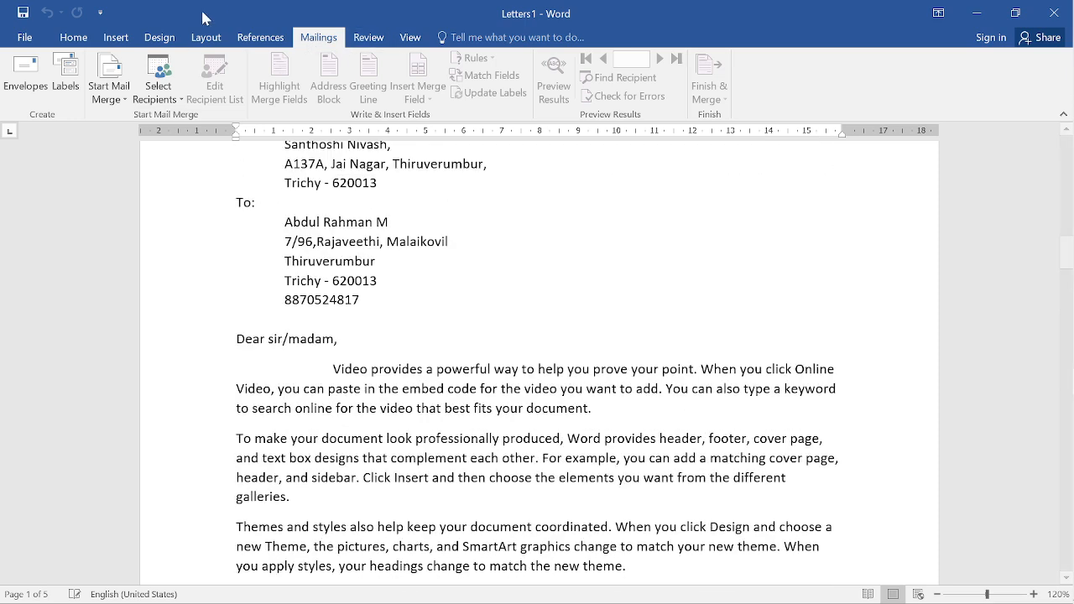
left_click(171, 89)
left_click(110, 103)
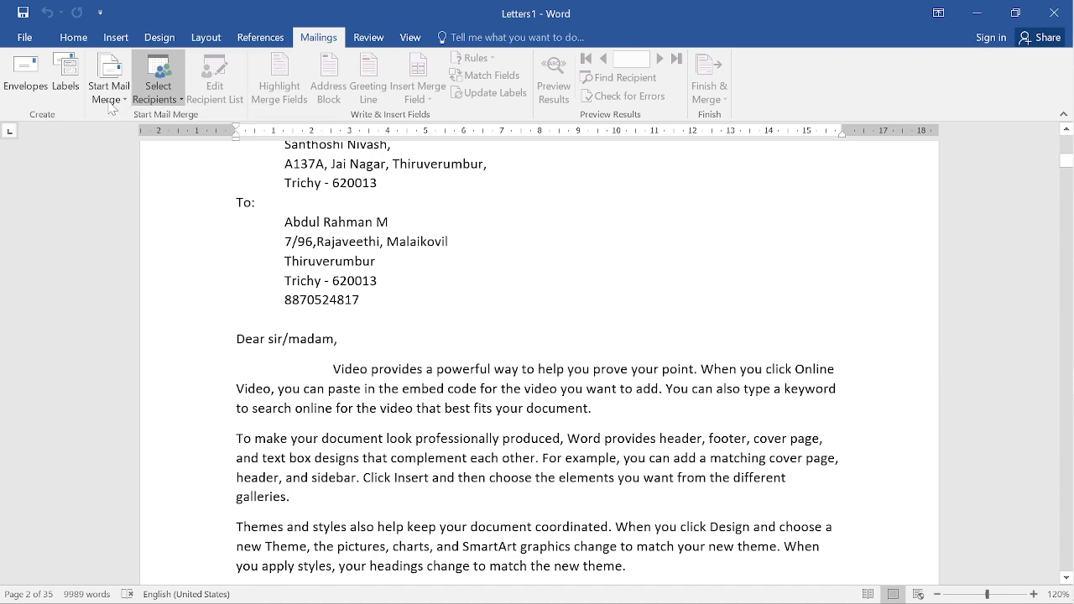
left_click(110, 105)
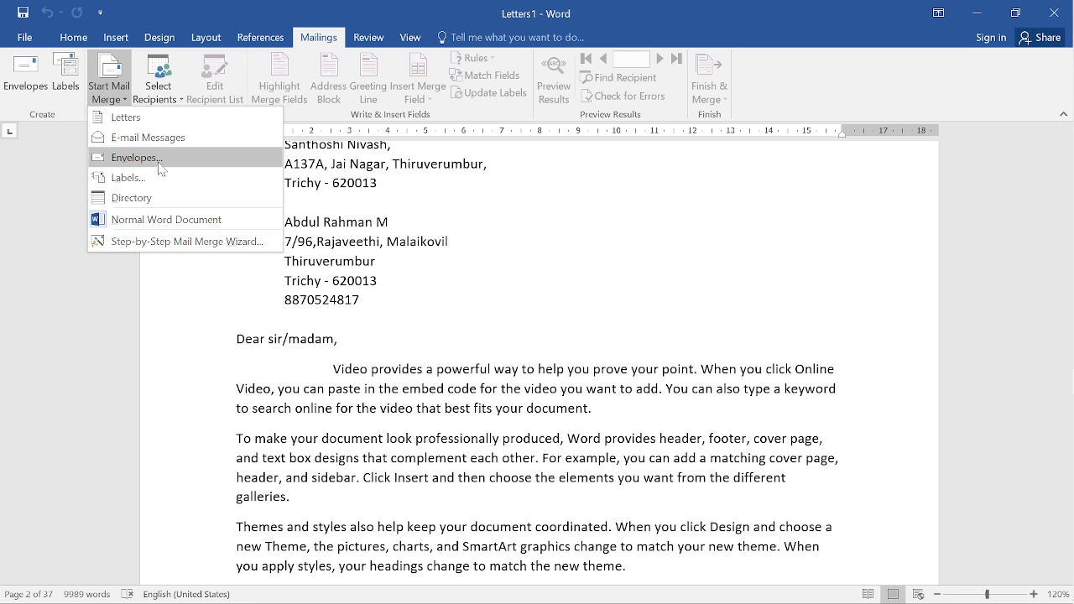
left_click(597, 241)
scroll(596, 240, "up", 8)
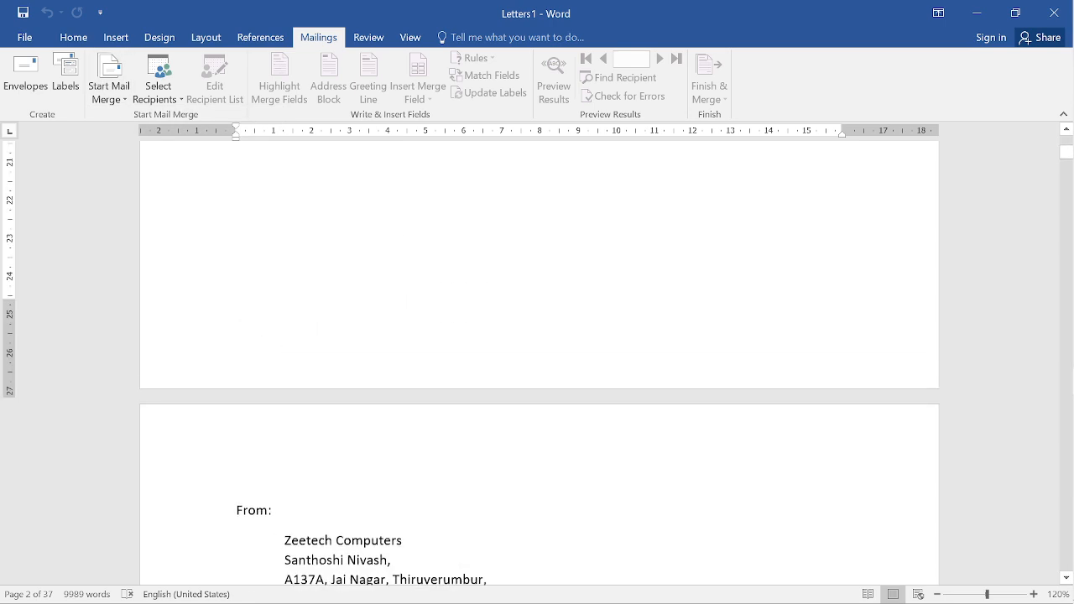
scroll(539, 361, "up", 8)
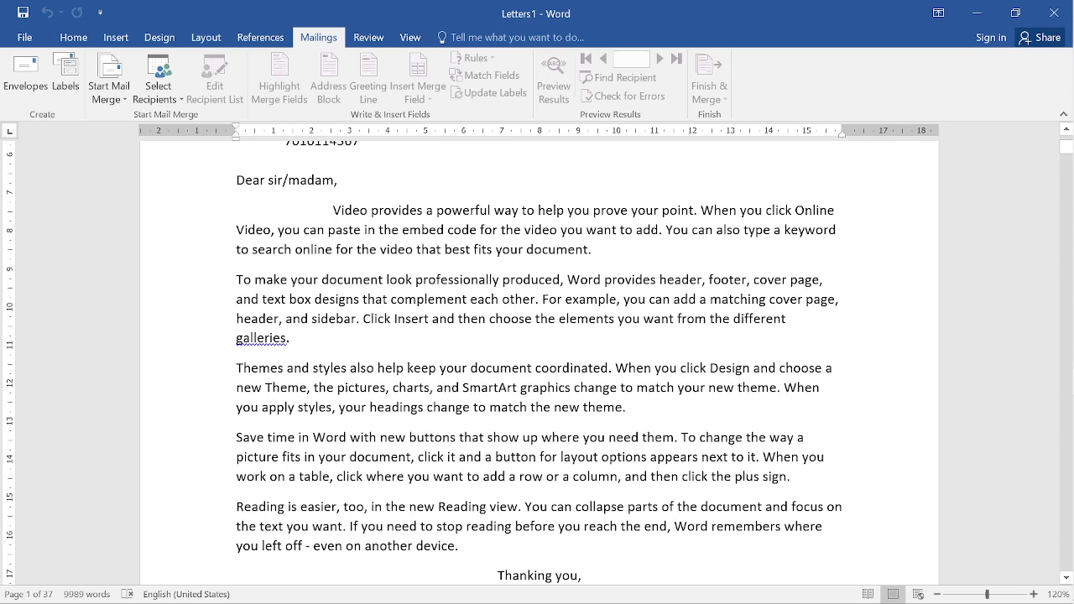
scroll(538, 361, "up", 5)
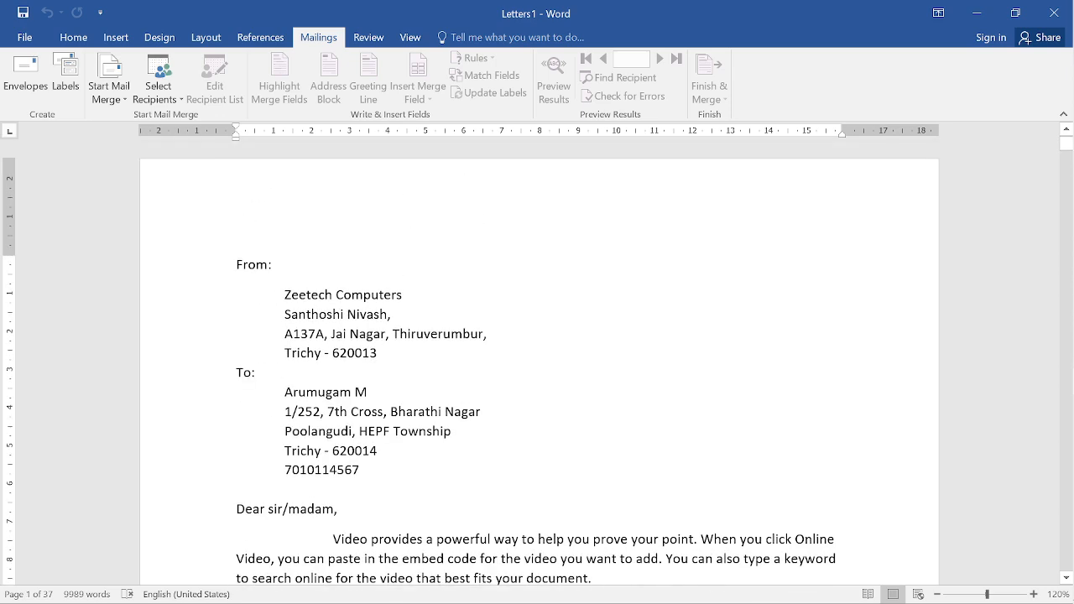